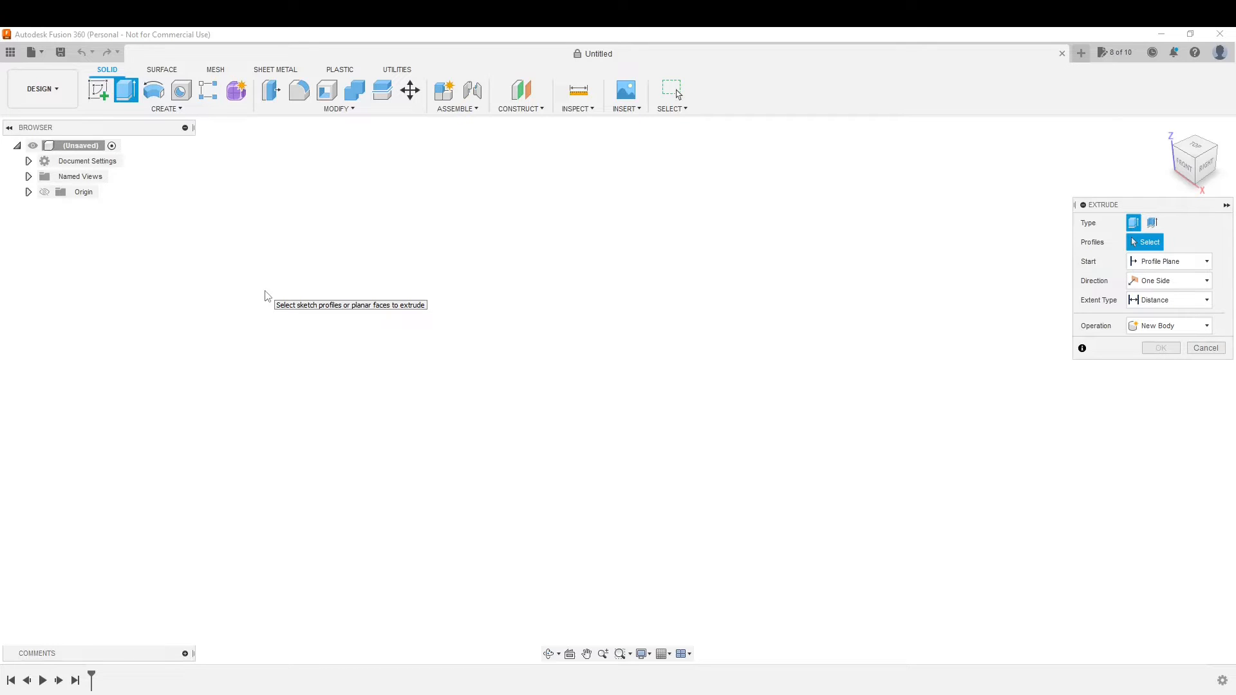
Step: Start a sketch on the horizontal XY plane and draw a circle about 50 mm in diameter, centred on the red axis 50 mm from the origin
left_click(101, 92)
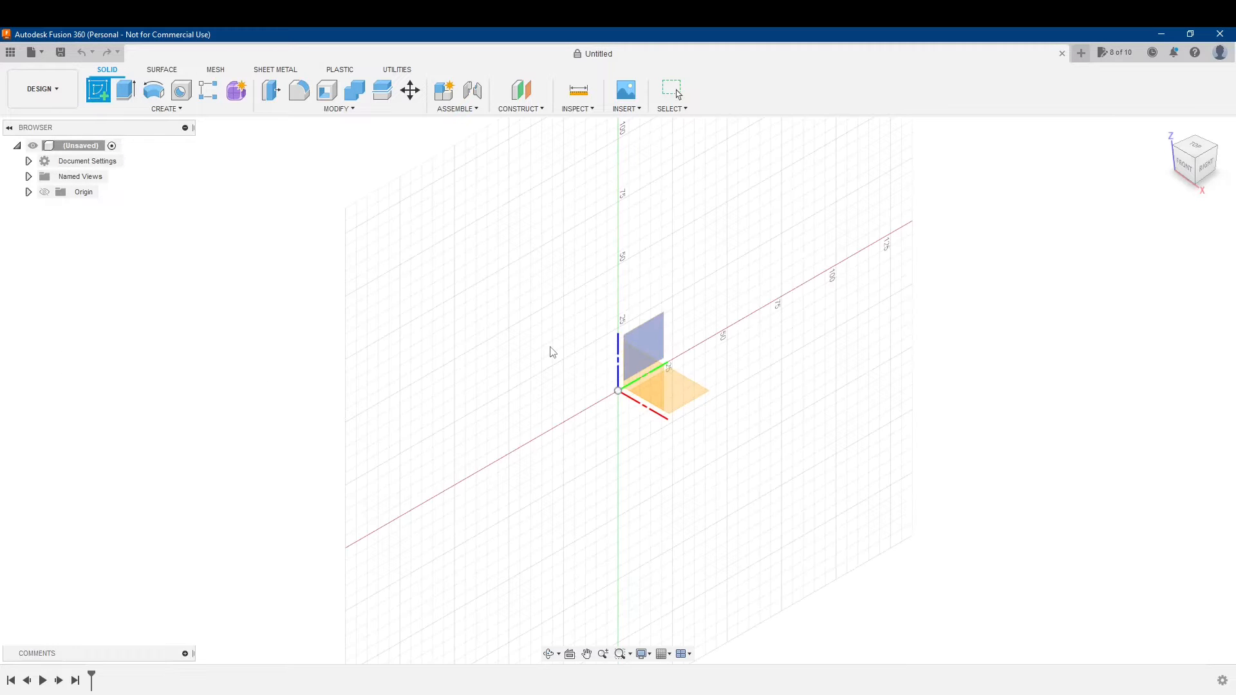
left_click(678, 393)
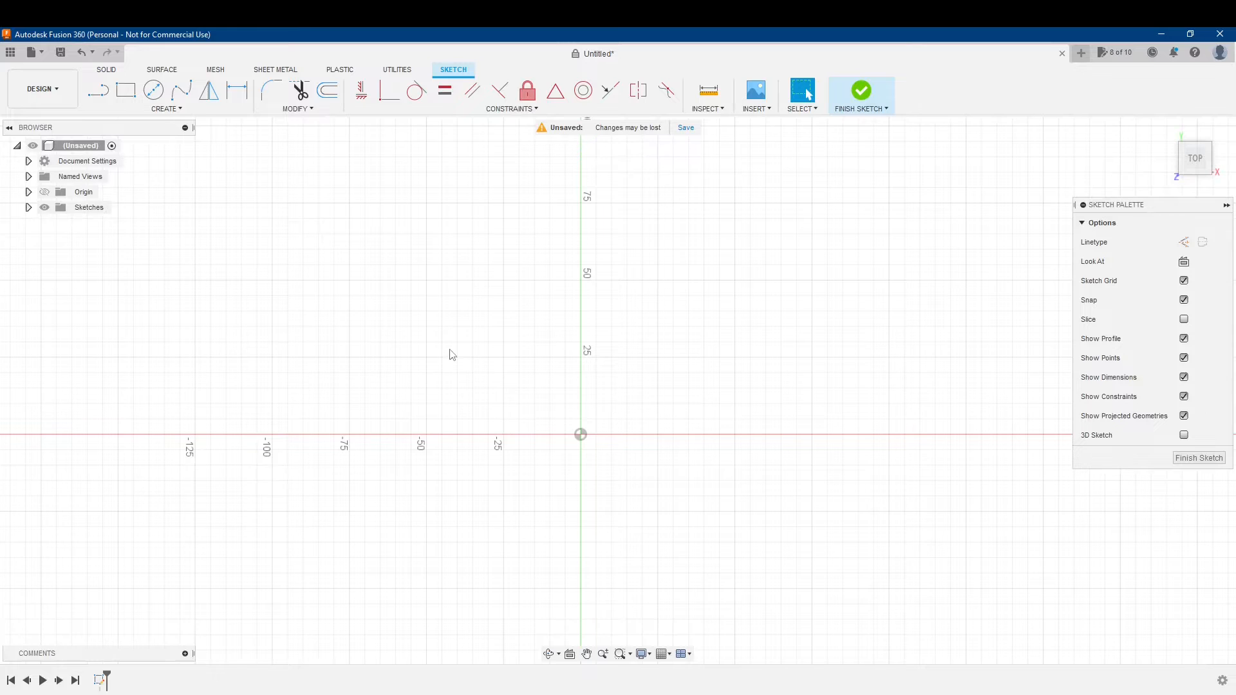
left_click(155, 96)
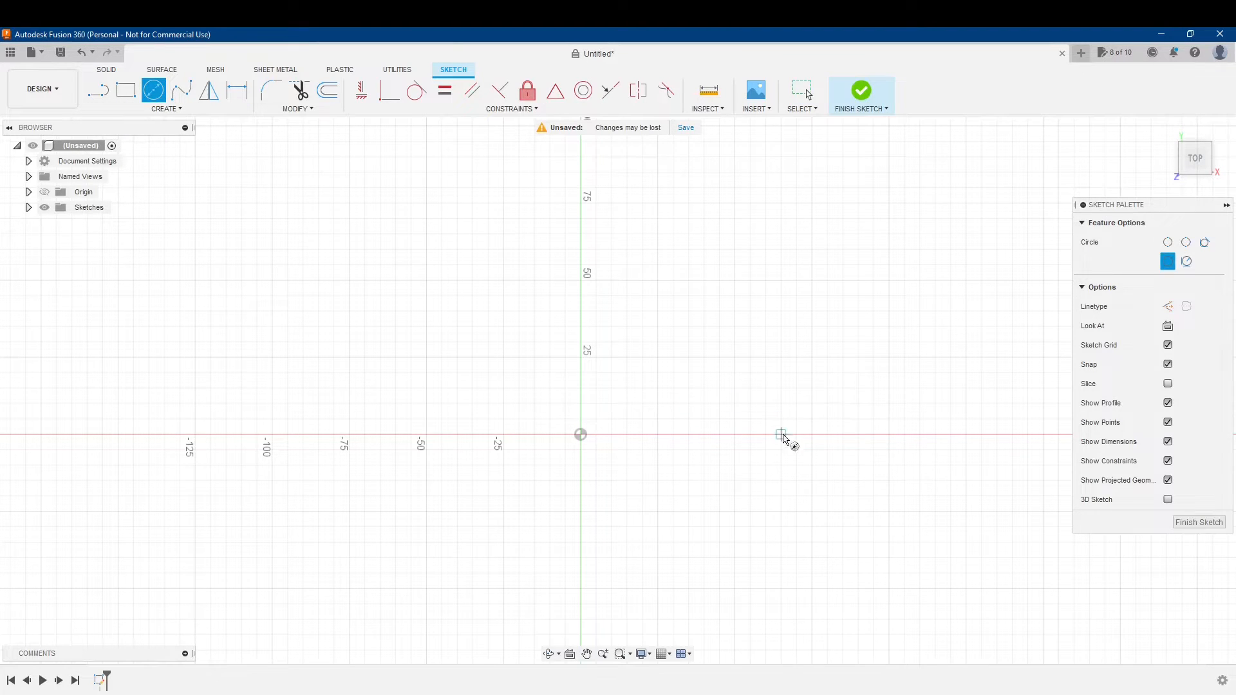
left_click(735, 434)
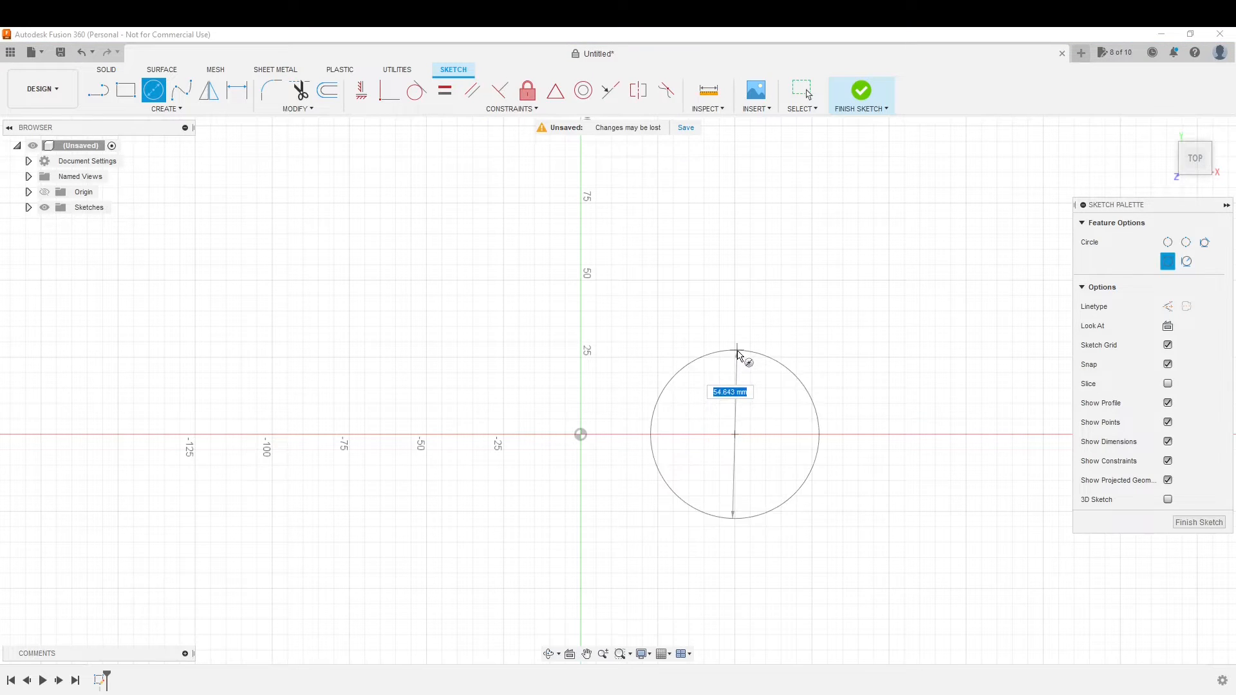
left_click(735, 359)
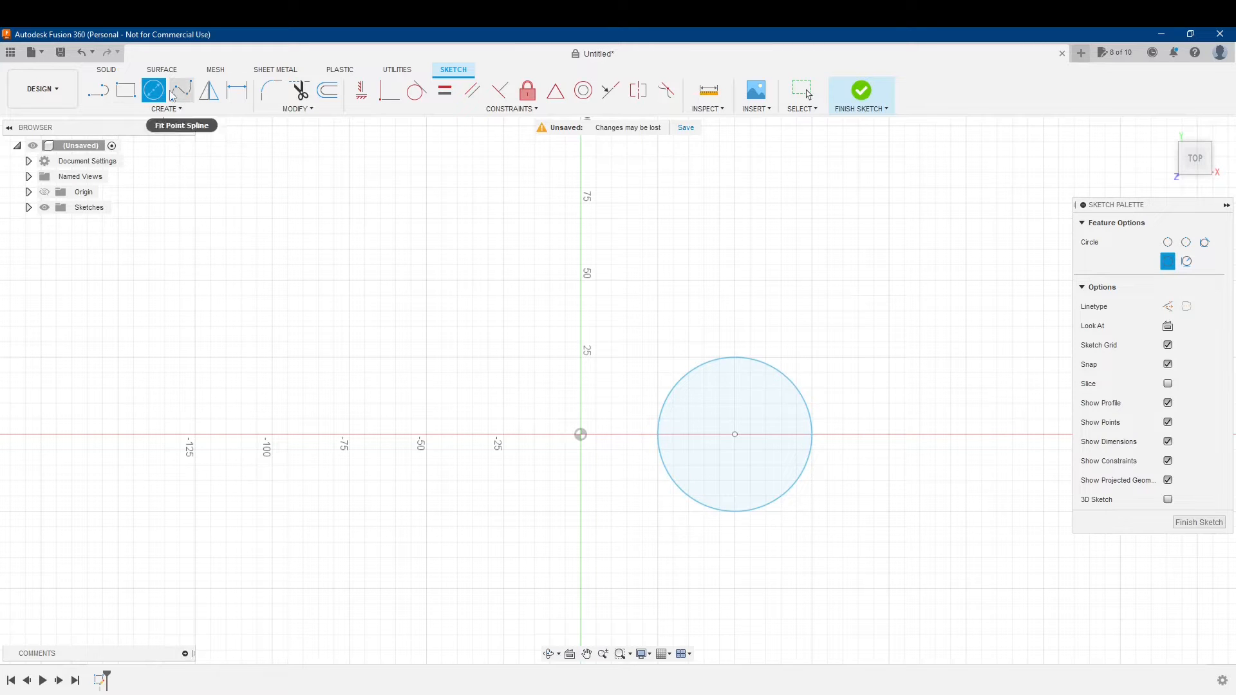
Step: Sketch a closed triangle about 25 mm wide and 40 mm tall beside the circle, with its tip on the red axis pointing away from it
left_click(98, 90)
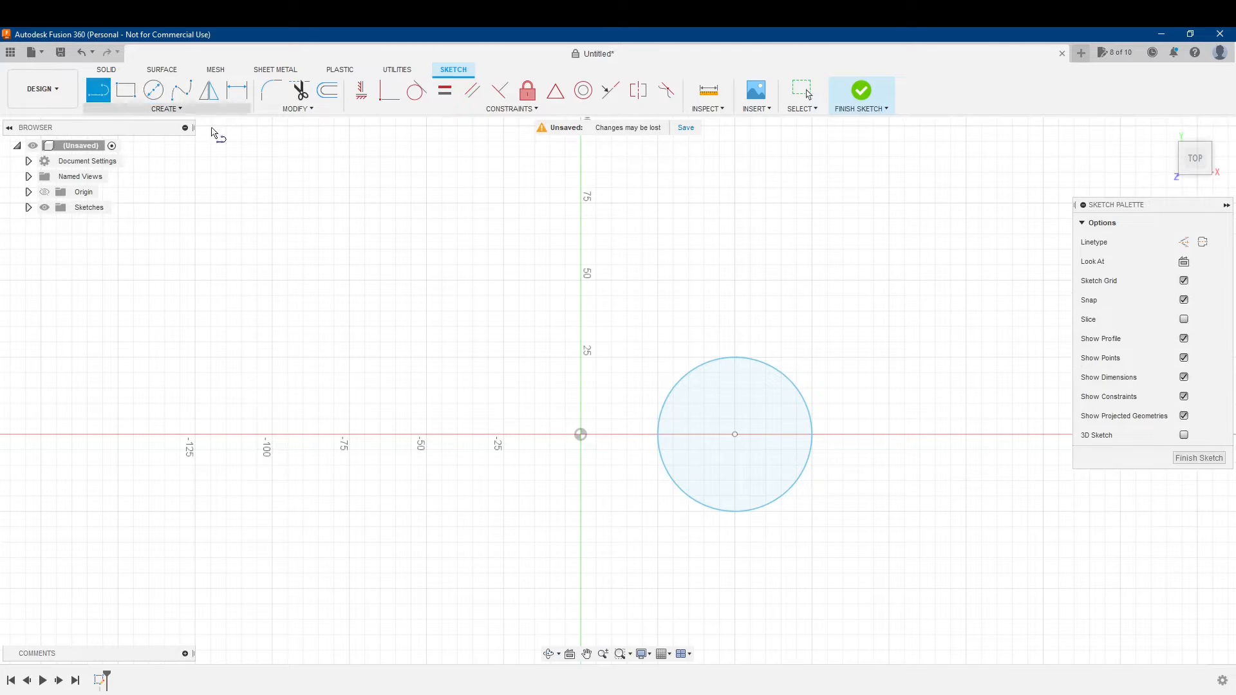
middle_click_drag(899, 364, 704, 331)
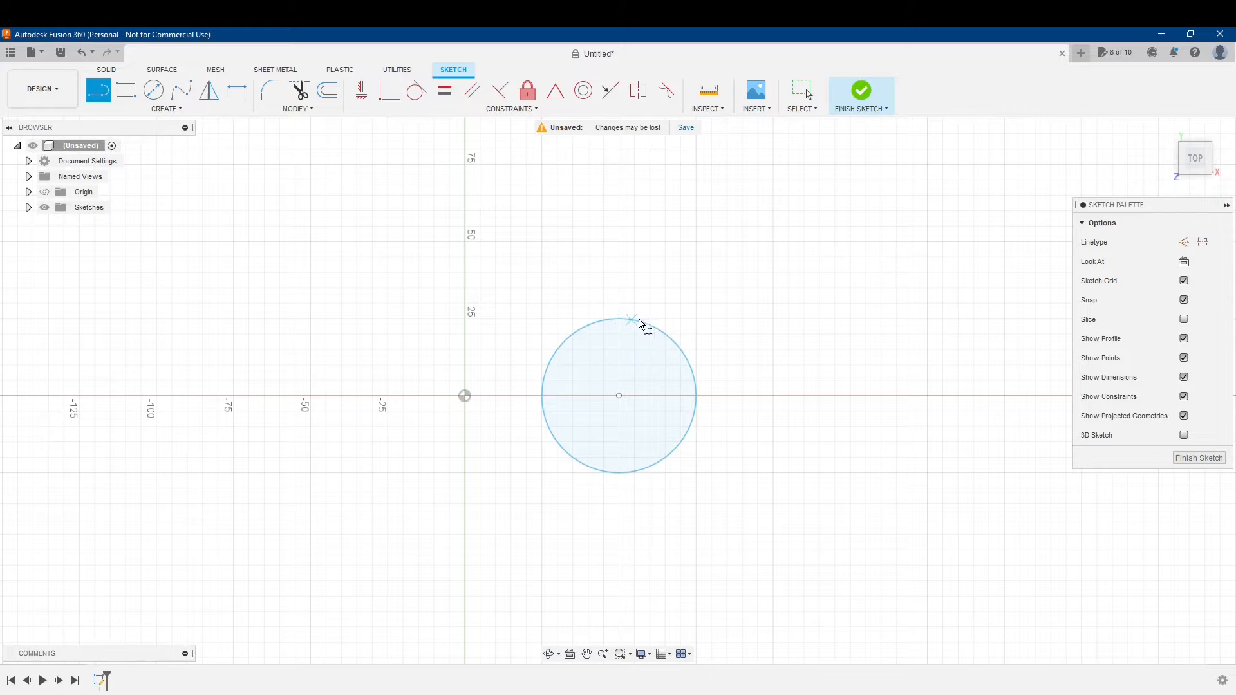
left_click(852, 396)
left_click(774, 319)
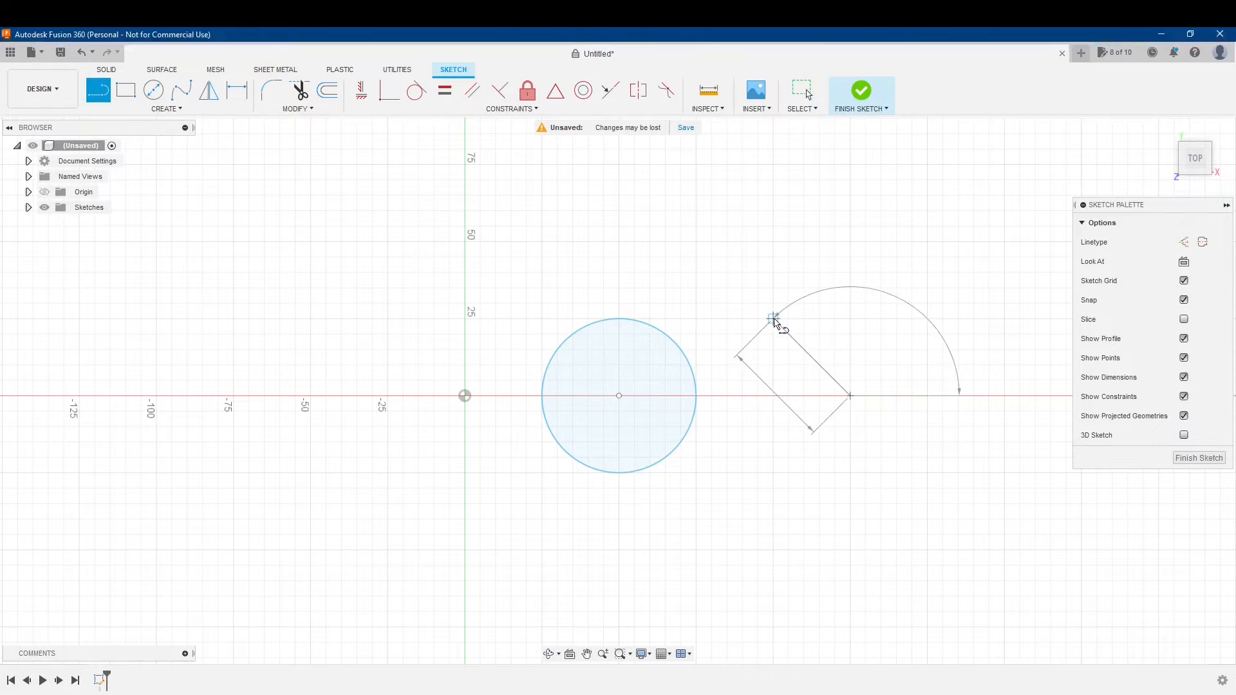
left_click(773, 442)
left_click(851, 395)
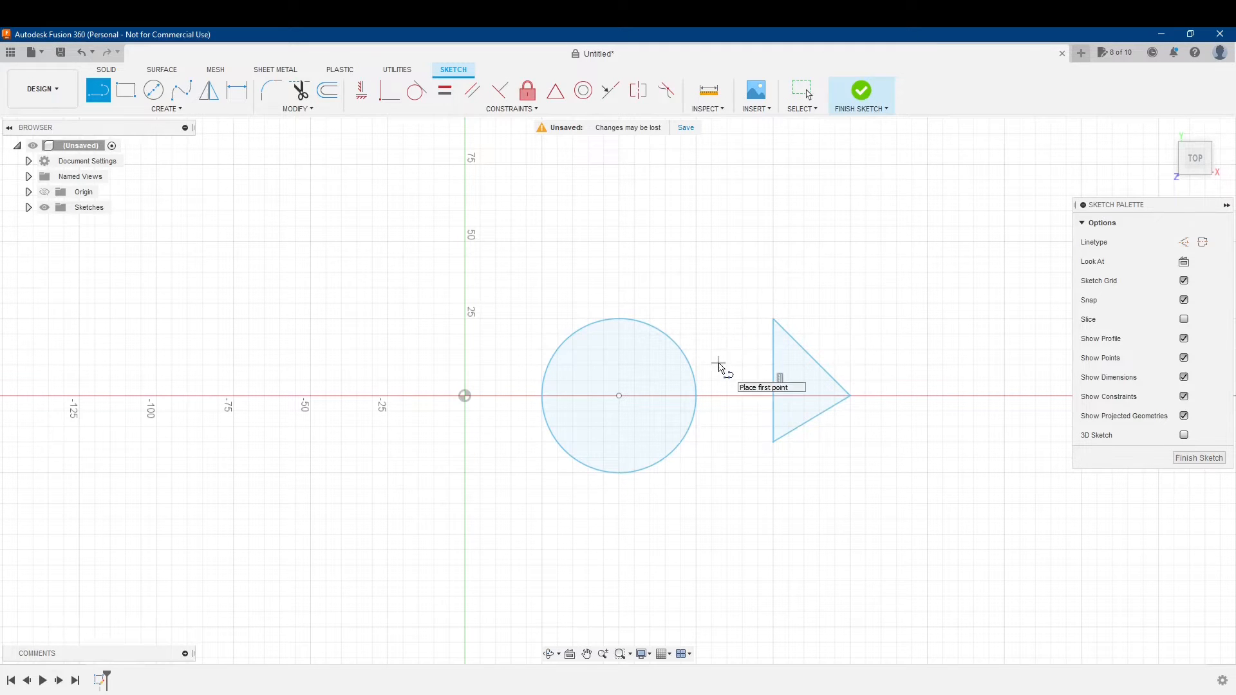
key("Escape")
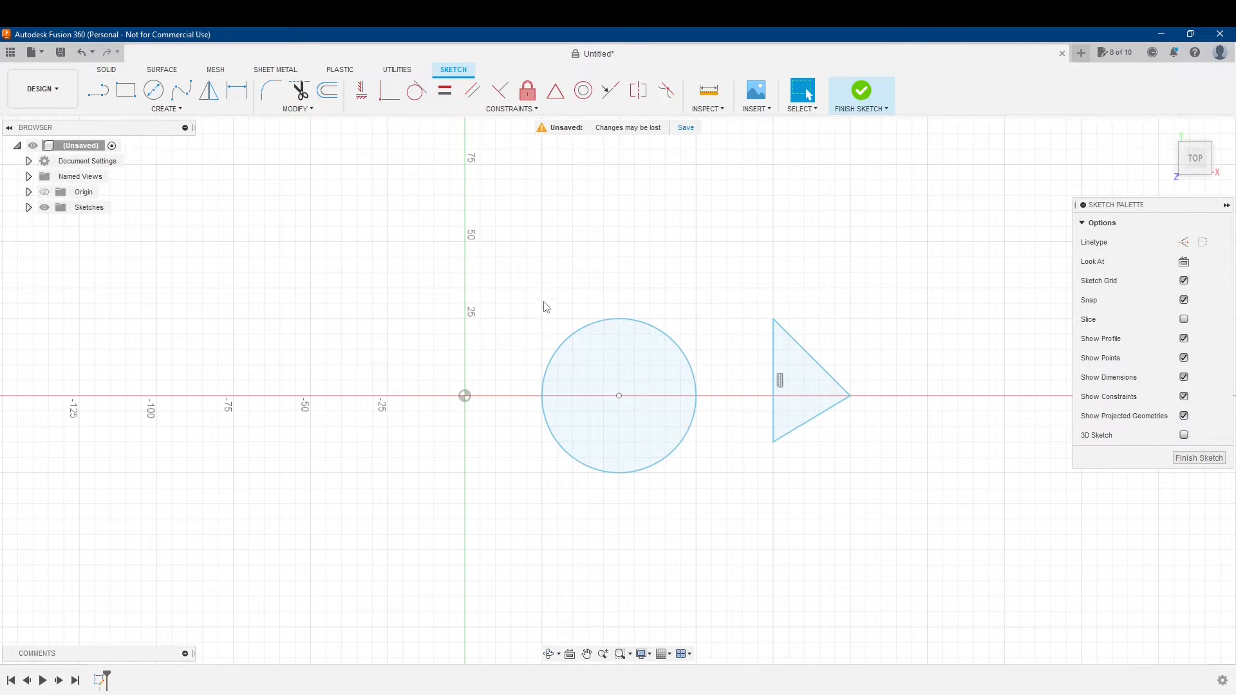
Step: Draw a 100 mm vertical line through the origin, convert it to a centerline, and finish the sketch
left_click(98, 91)
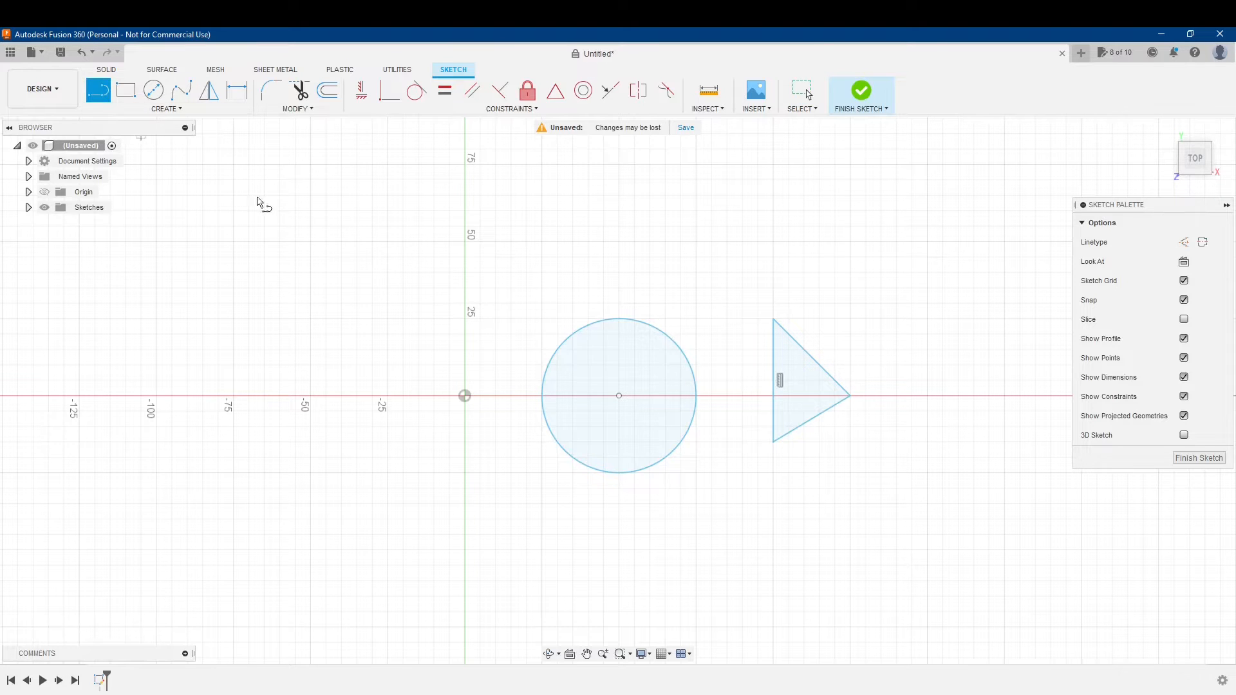
left_click(464, 242)
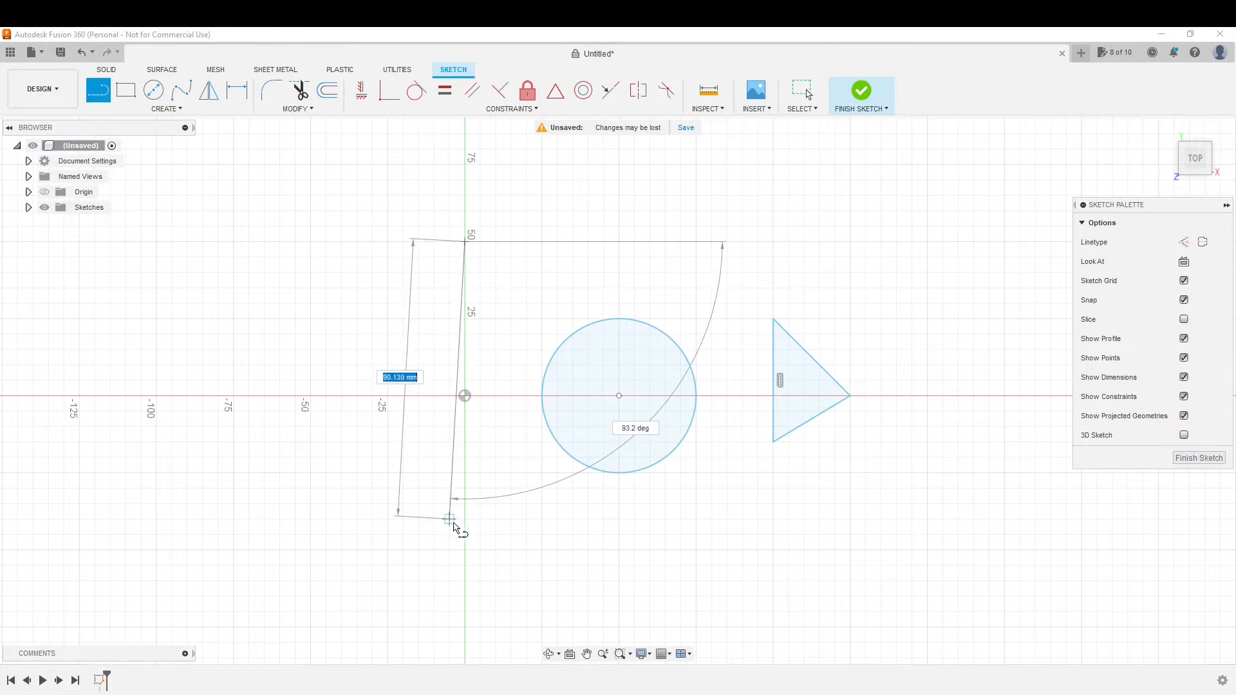
left_click(465, 550)
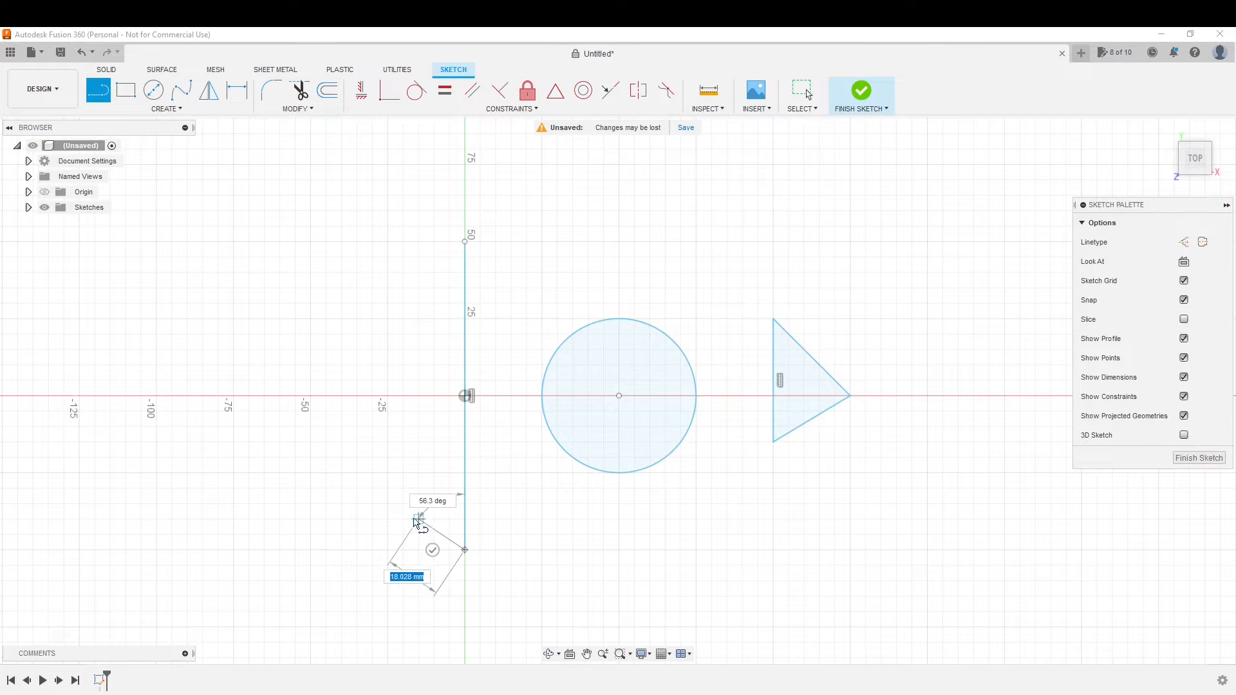
key("Escape")
left_click(466, 429)
right_click(468, 436)
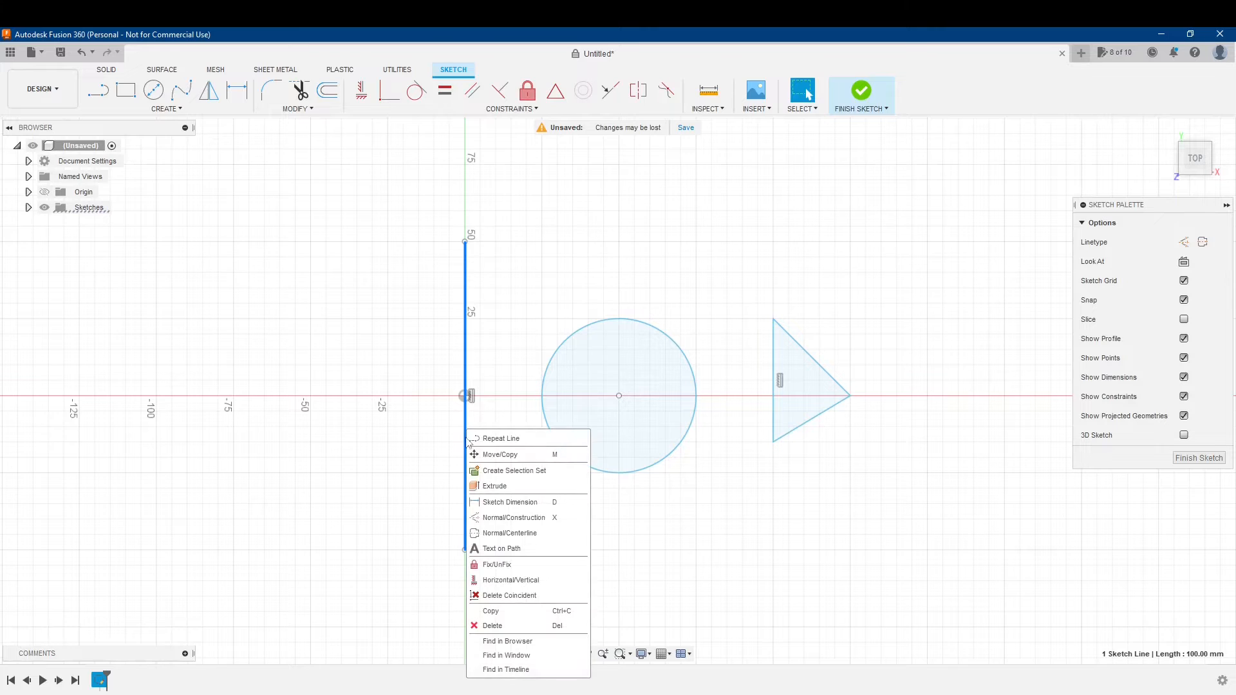
left_click(524, 534)
key("Escape")
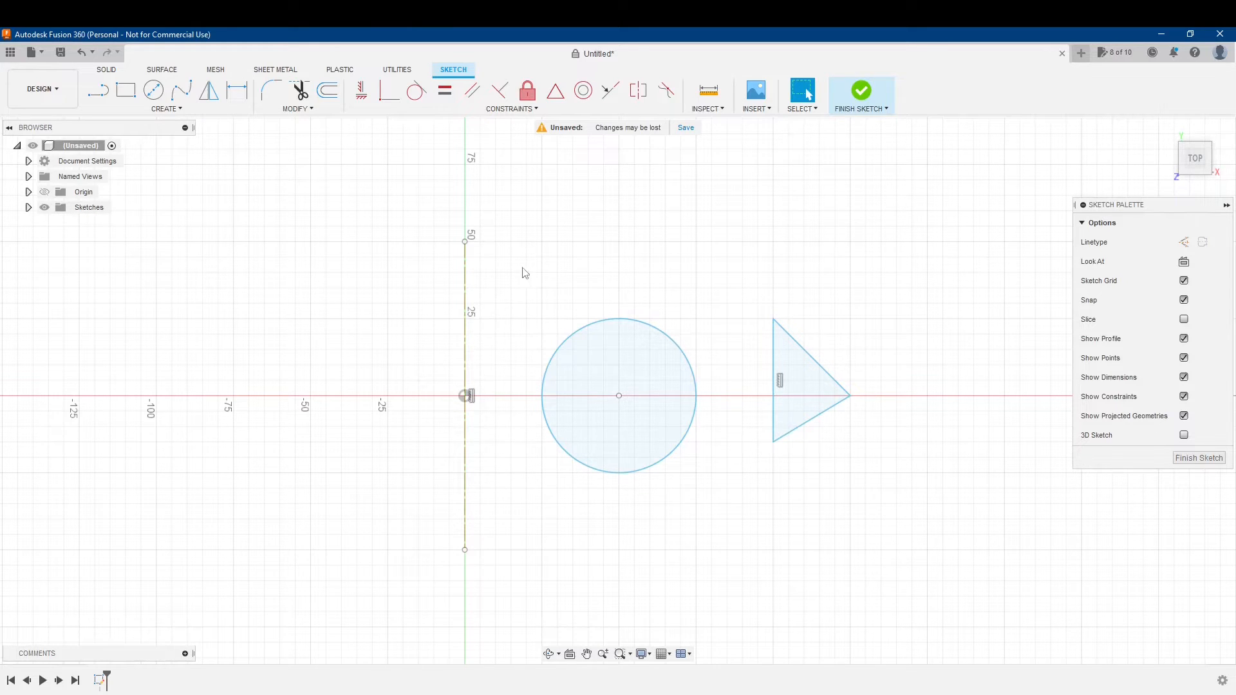
left_click(1198, 458)
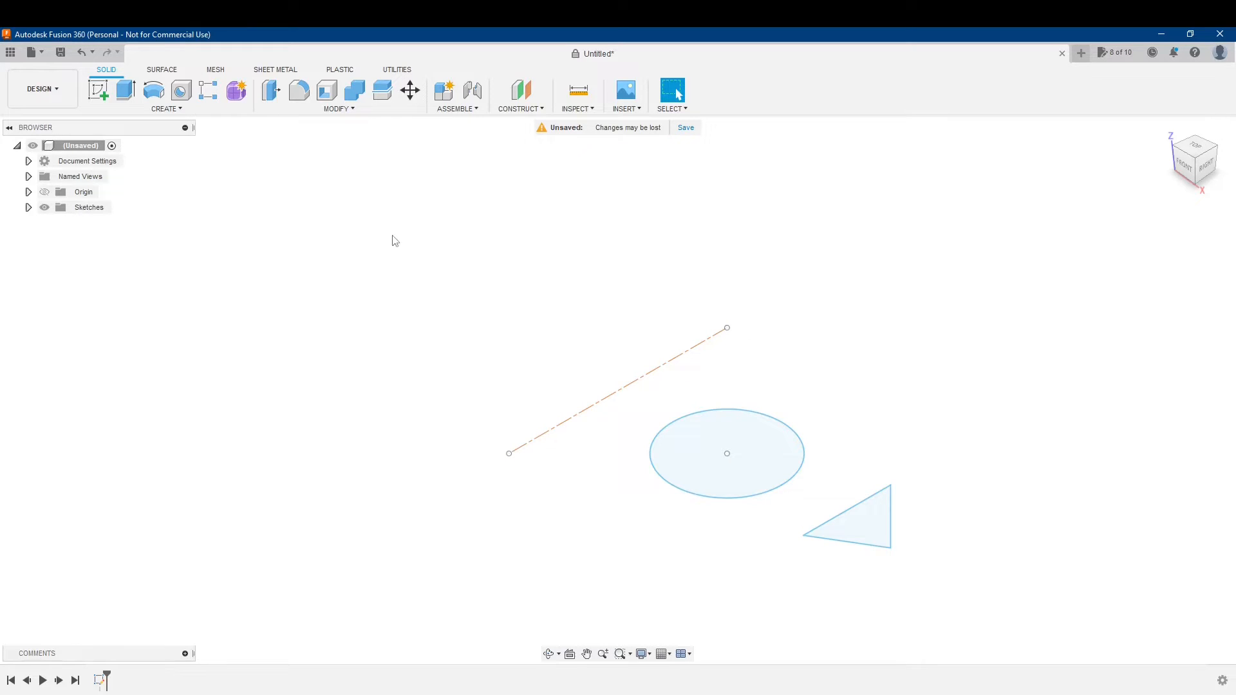
Step: Revolve the circle about the centerline with a Partial extent of -360 degrees as a new body
left_click(155, 97)
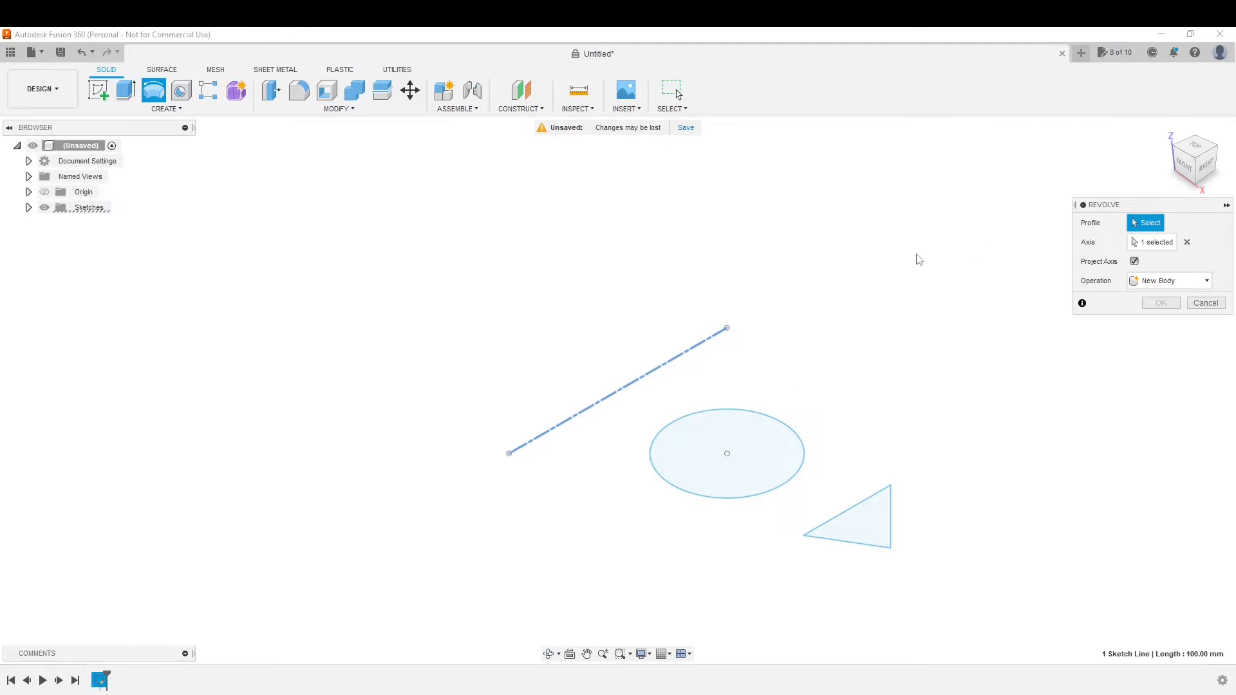
left_click(749, 464)
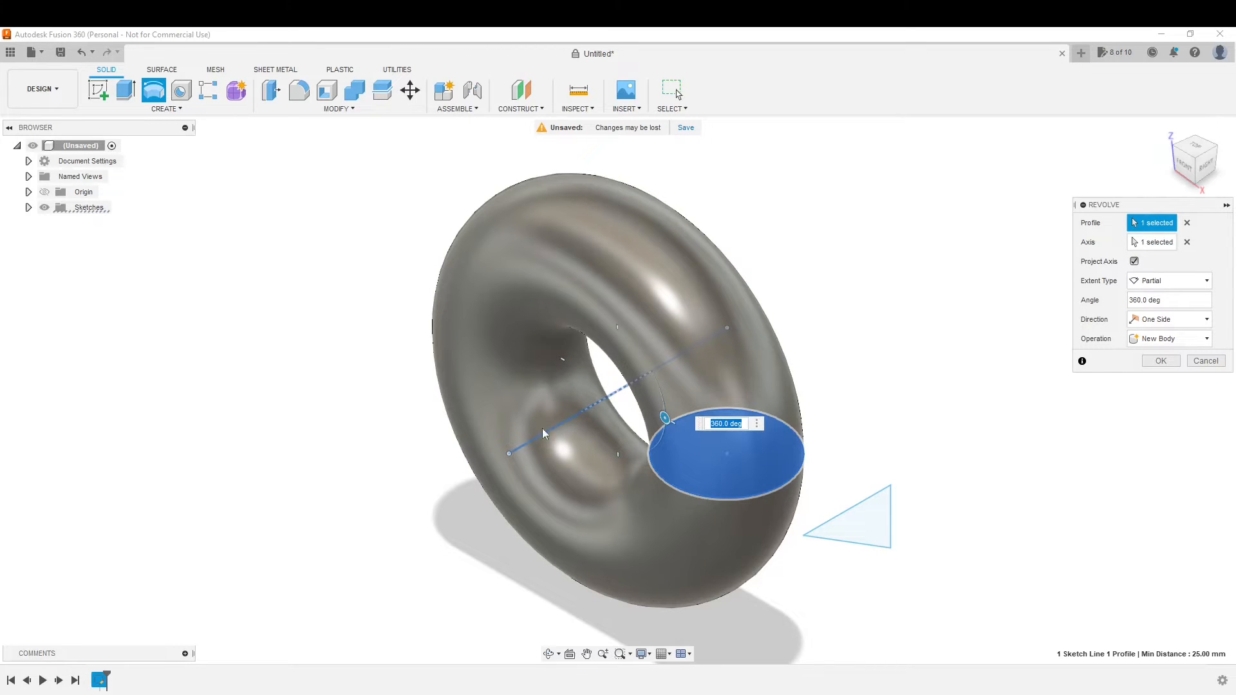
left_click(1188, 242)
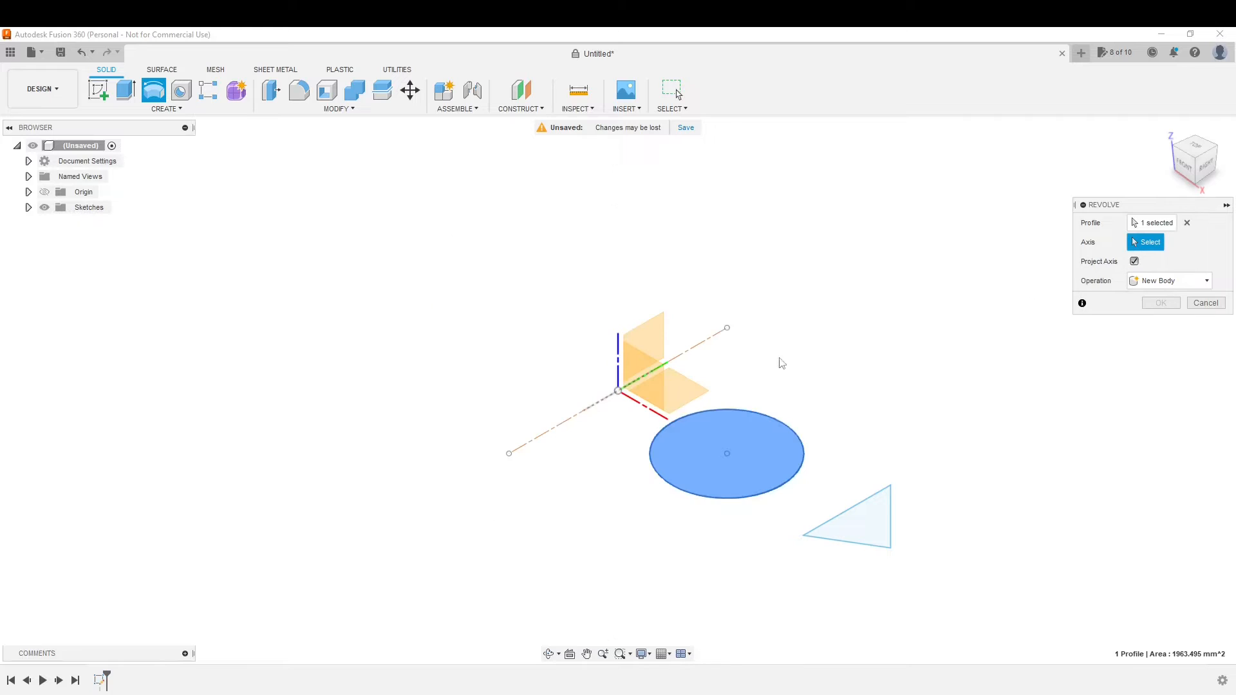
left_click(600, 405)
mouse_move(821, 311)
middle_mouse_down("shift")
mouse_move(899, 252)
mouse_move(853, 212)
mouse_move(867, 262)
mouse_move(842, 307)
mouse_move(828, 284)
mouse_move(847, 287)
middle_mouse_up("shift")
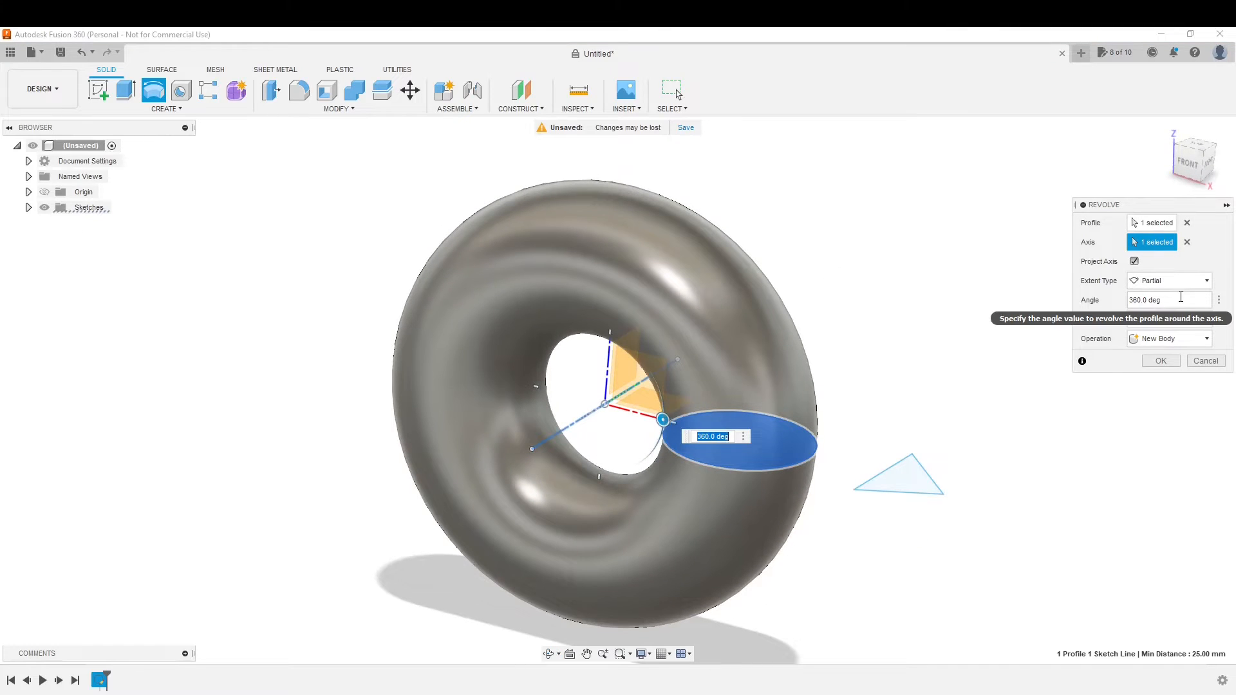
left_click_drag(663, 420, 692, 426)
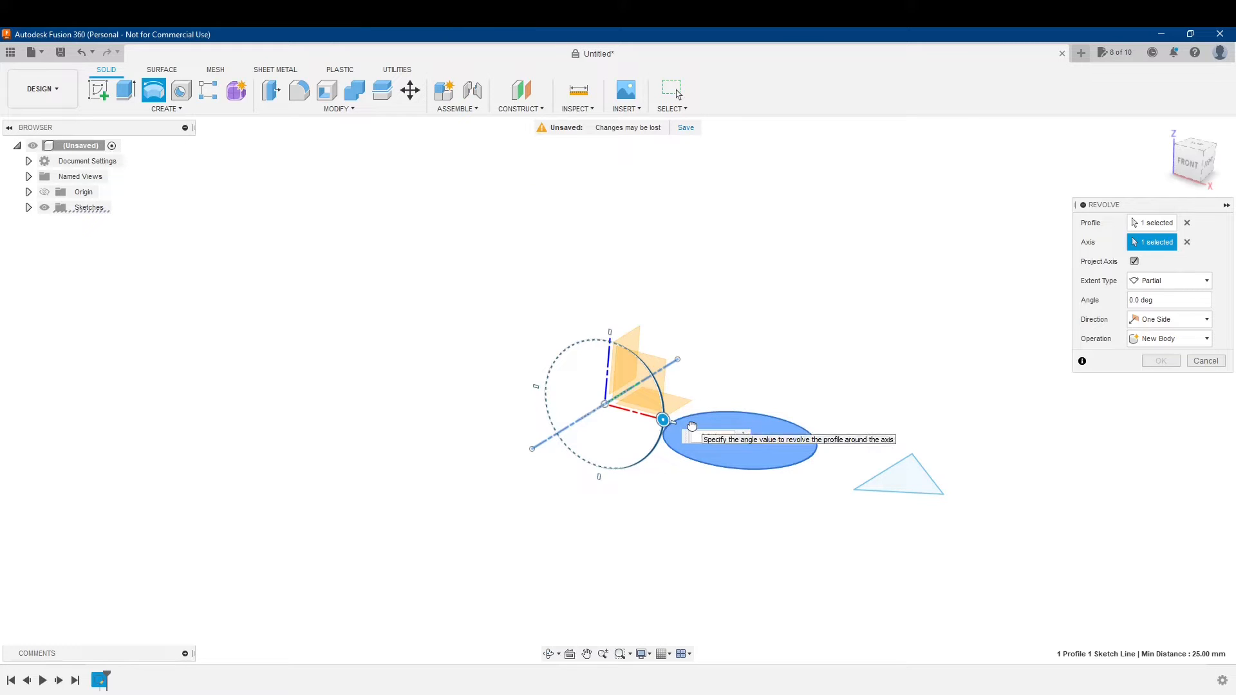
left_click_drag(692, 427, 663, 419)
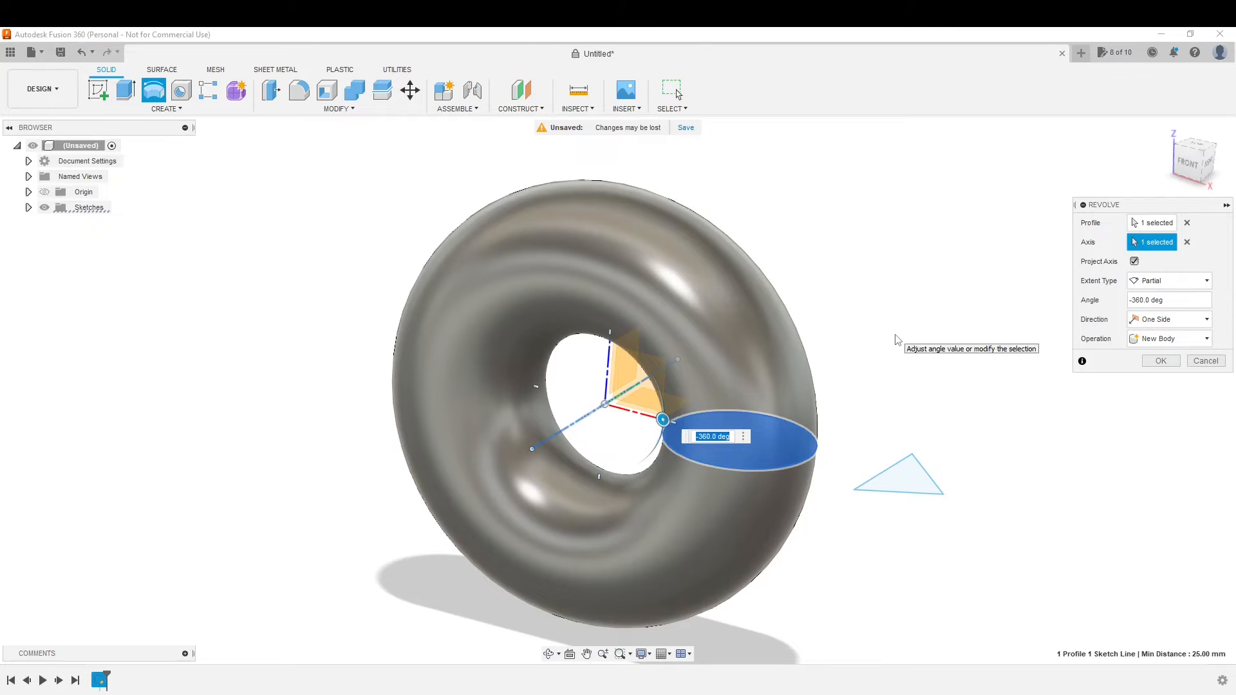
key("Return")
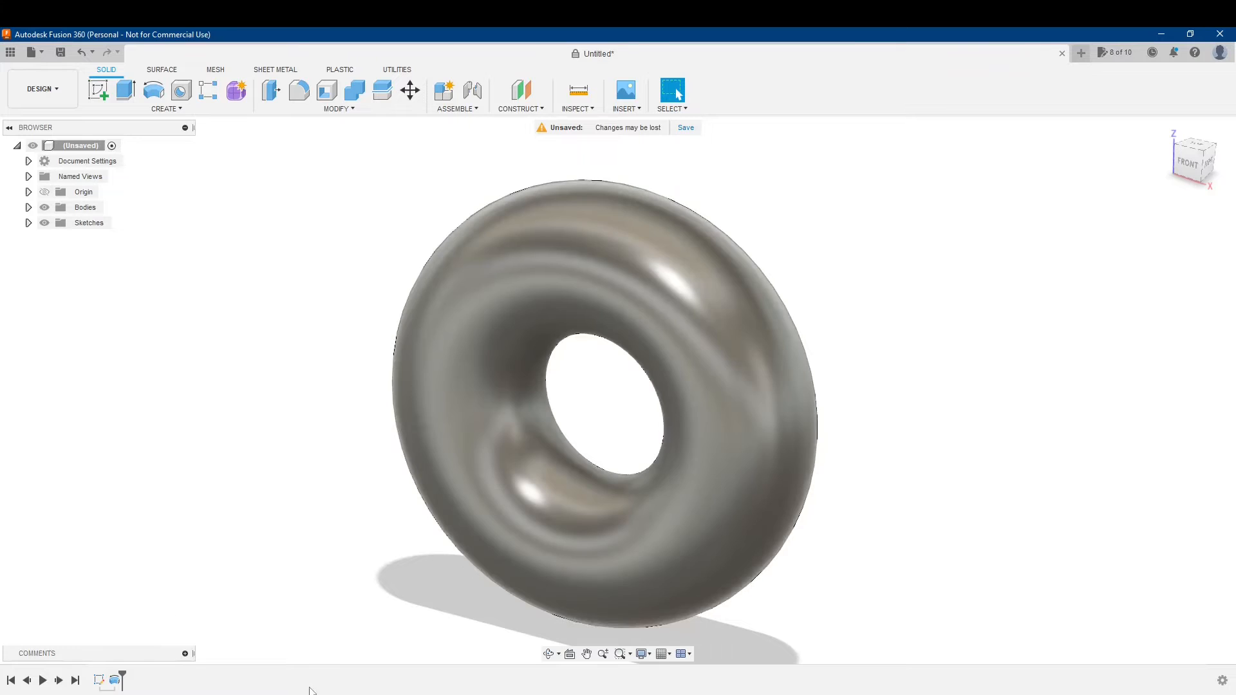
Step: Show Sketch1 again and choose its triangle as the profile for a new Revolve about the centerline
left_click(28, 224)
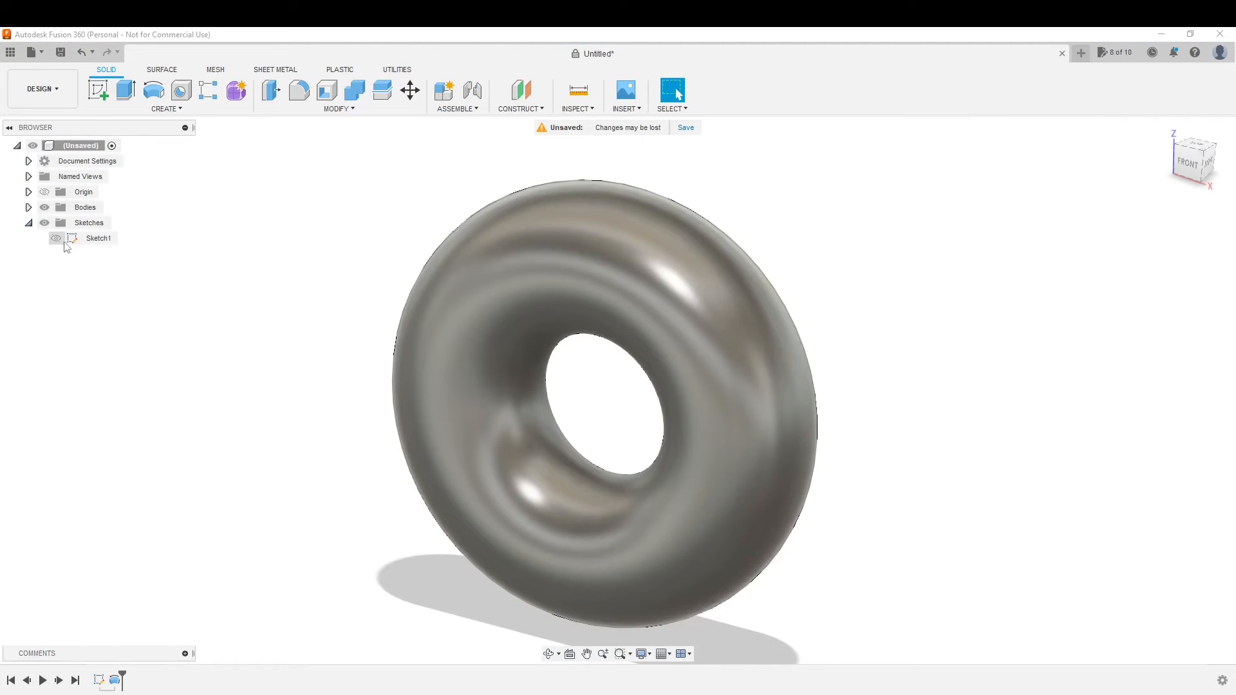
left_click(56, 239)
left_click(56, 240)
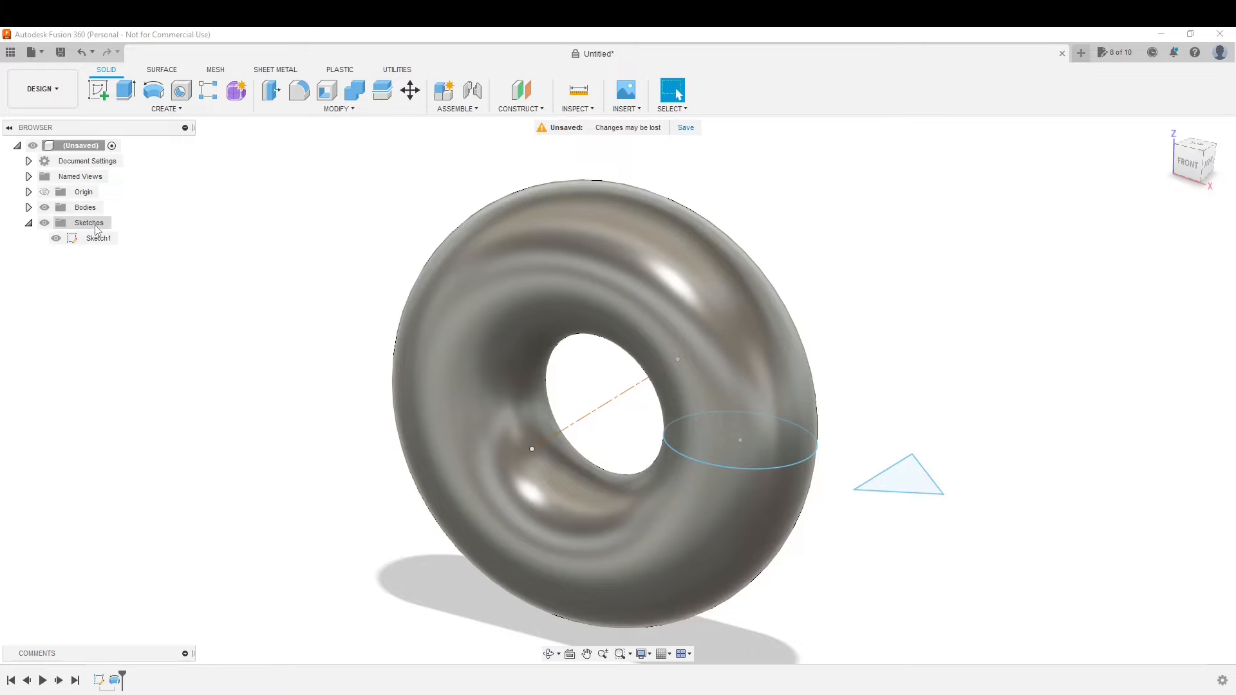
left_click(153, 91)
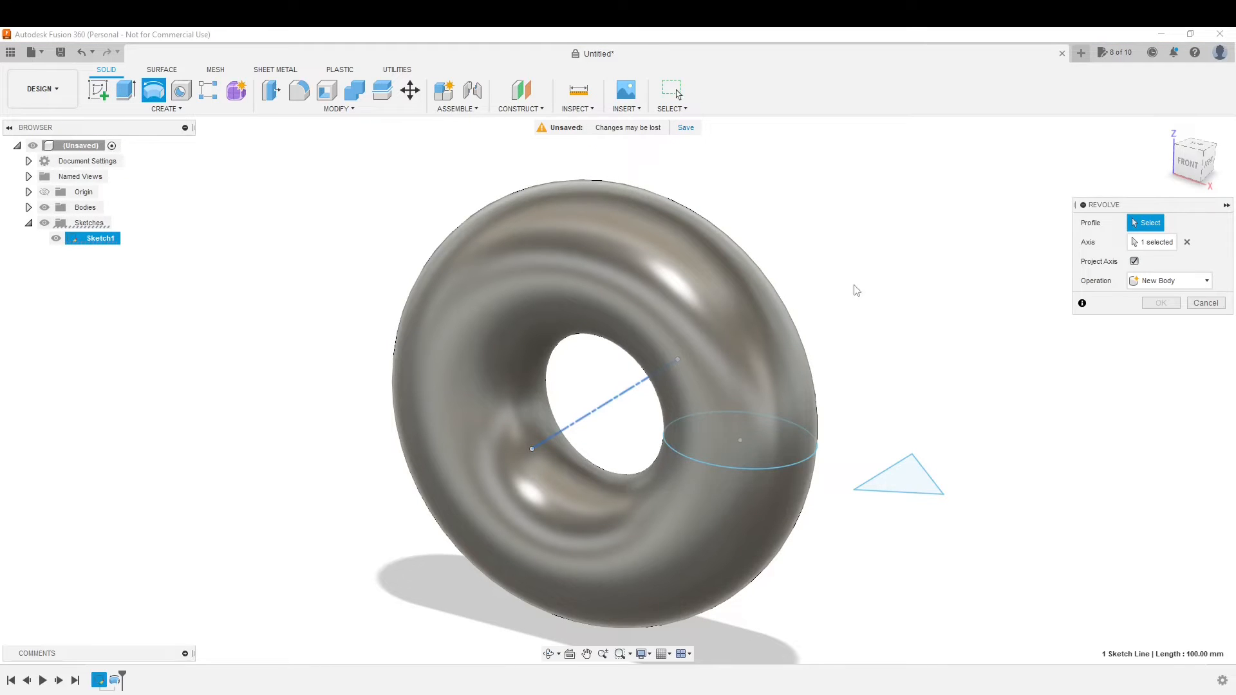
left_click(913, 476)
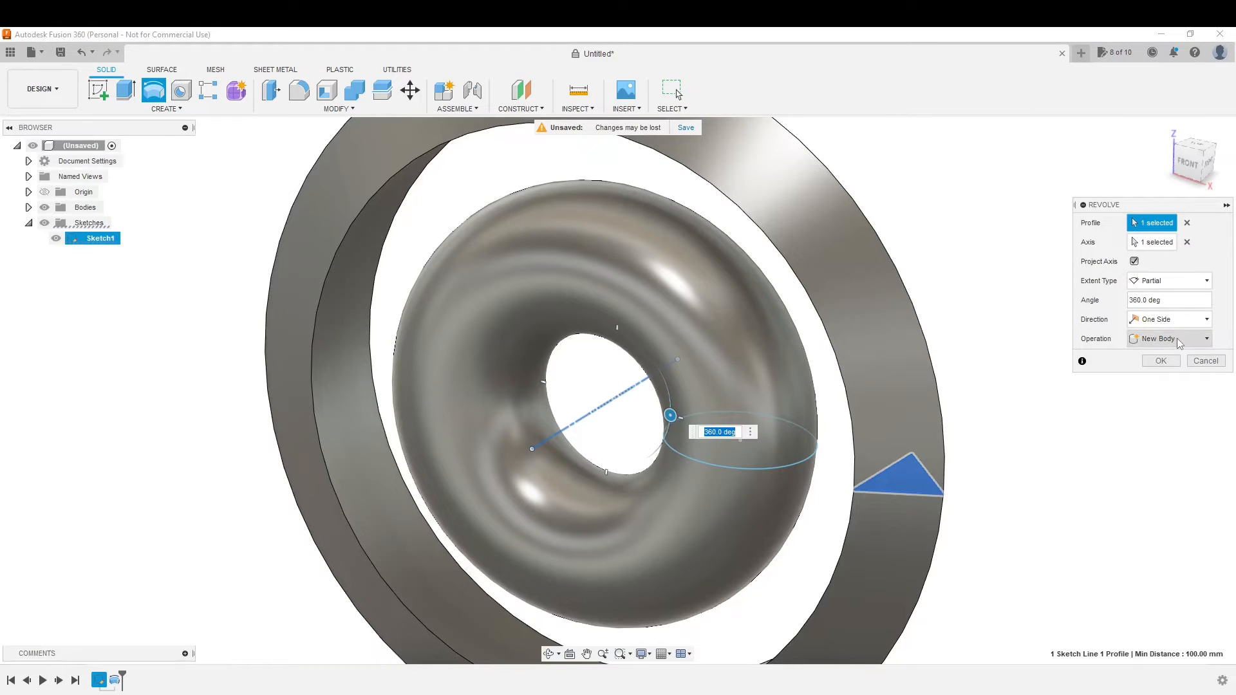
Step: Try the To Object extent type for the triangle's revolve and switch back to Partial
left_click(1179, 282)
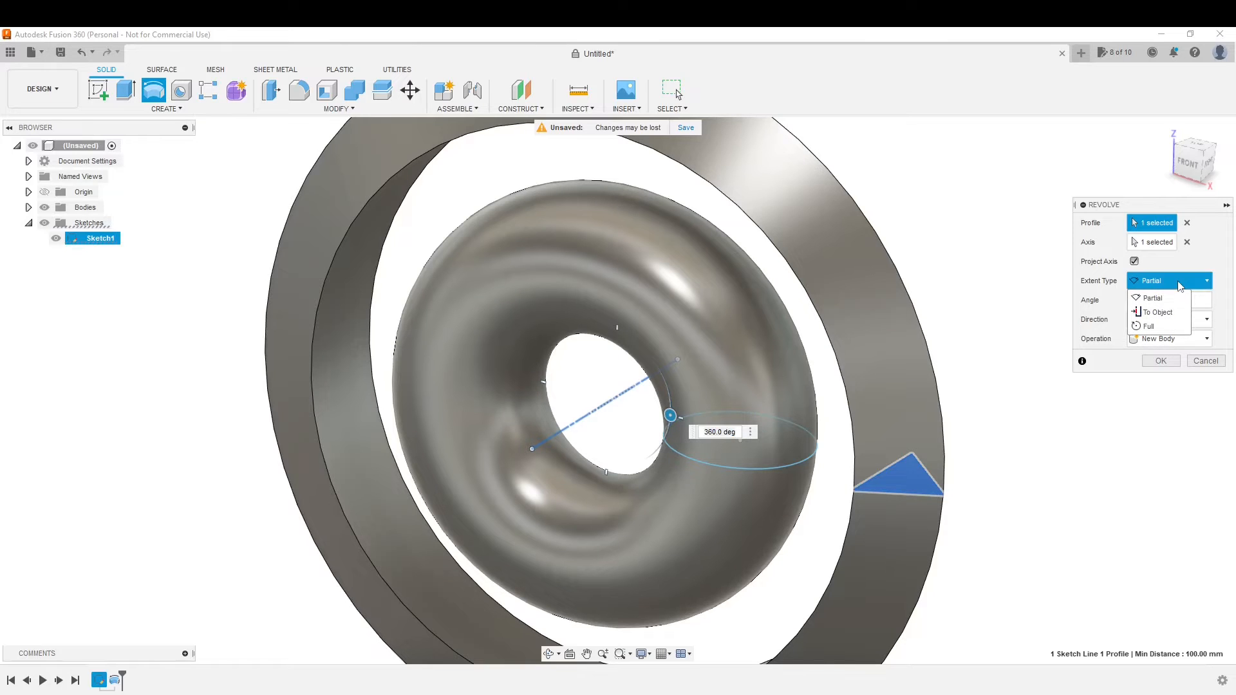
left_click(1154, 313)
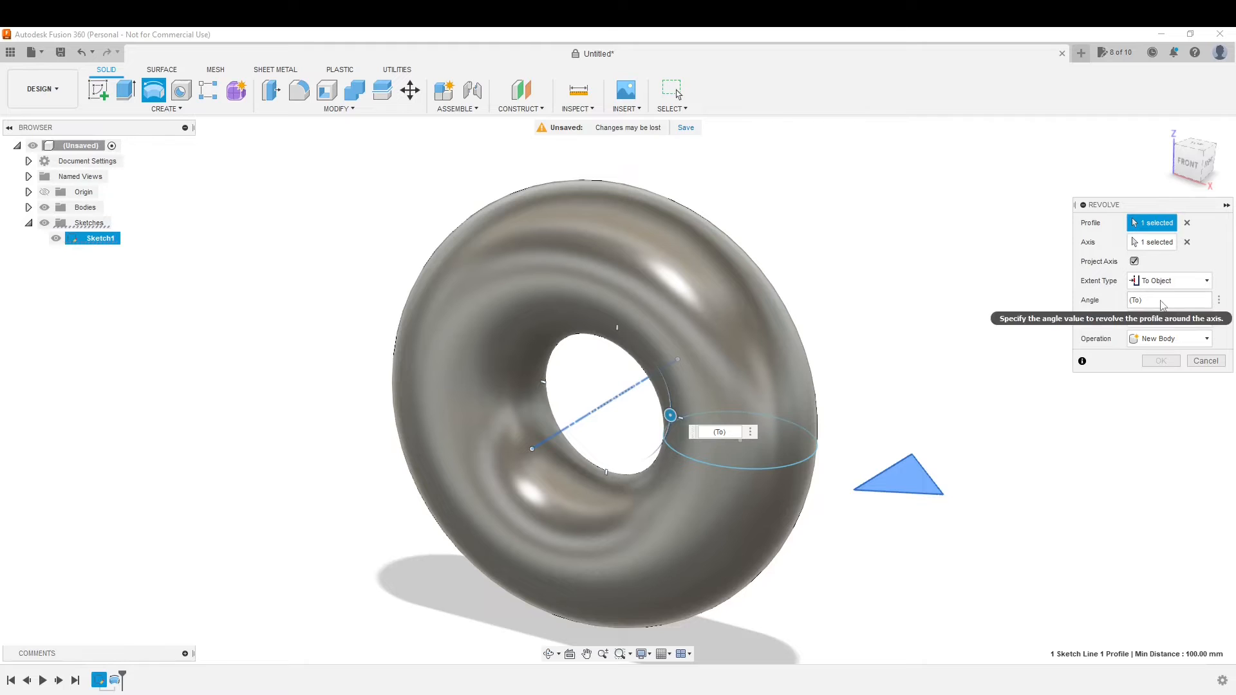
left_click(1165, 280)
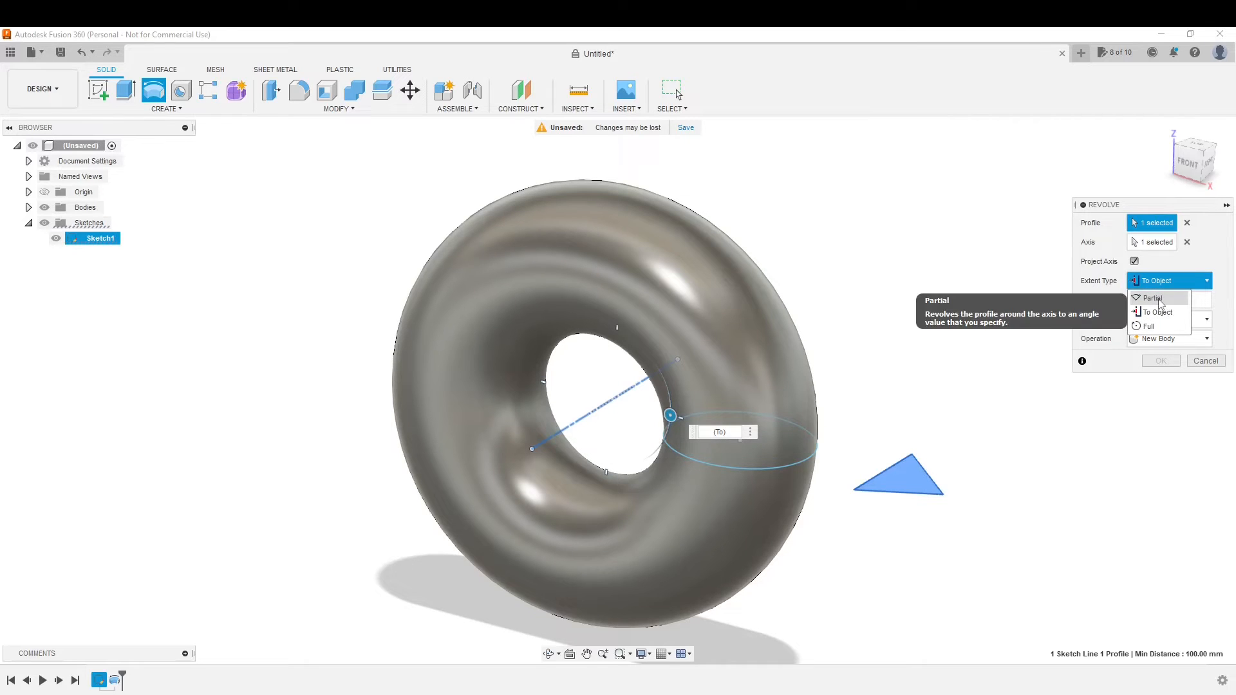
left_click(1159, 300)
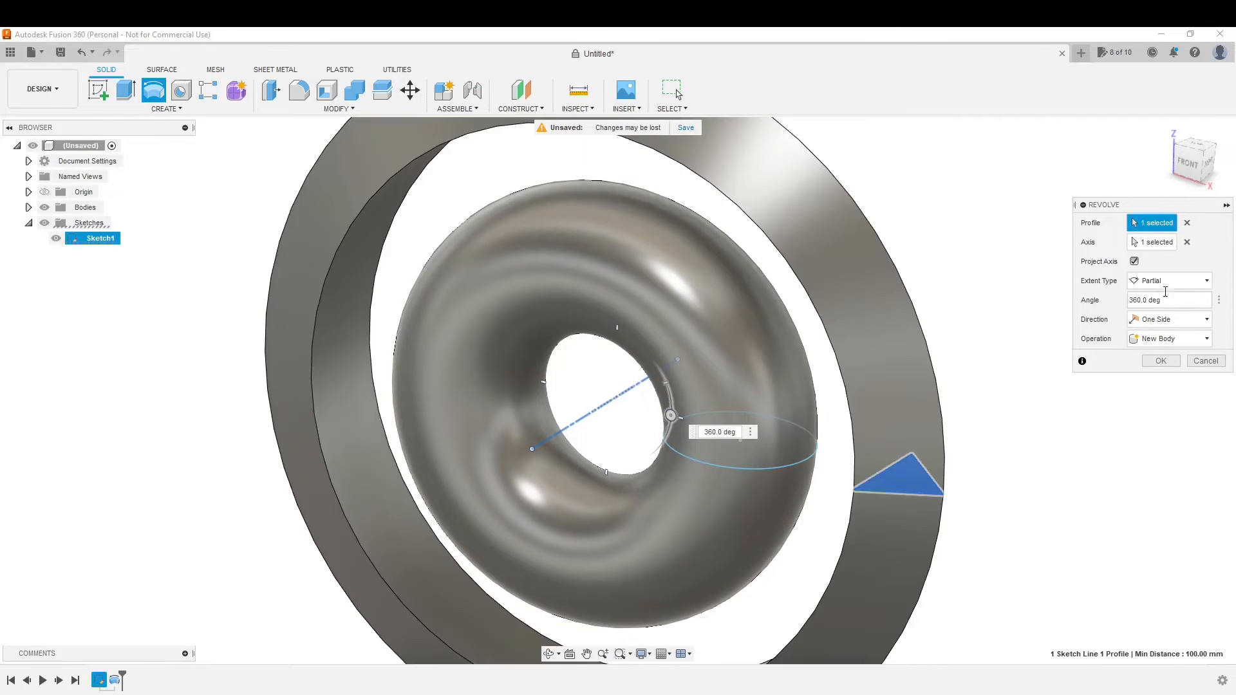
Step: Try the Full extent type for the triangle's revolve, inspect the ring preview, and return to Partial
left_click(1172, 281)
left_click(1152, 328)
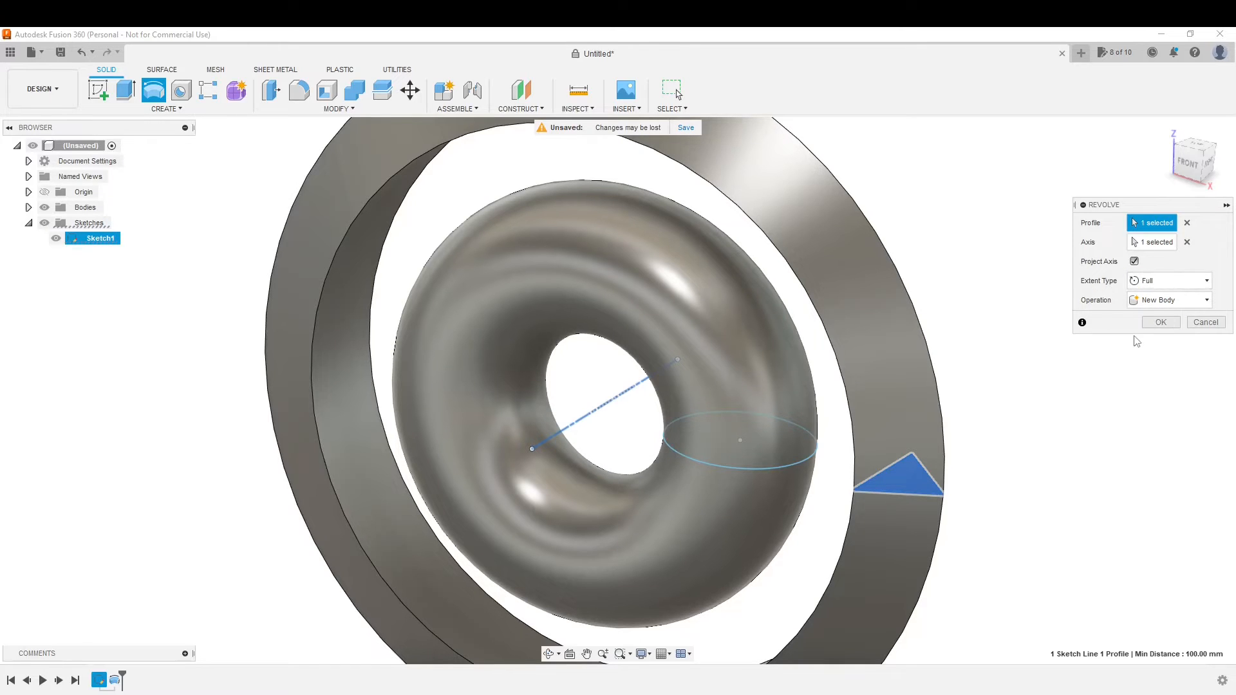
scroll(896, 486, "down", 3)
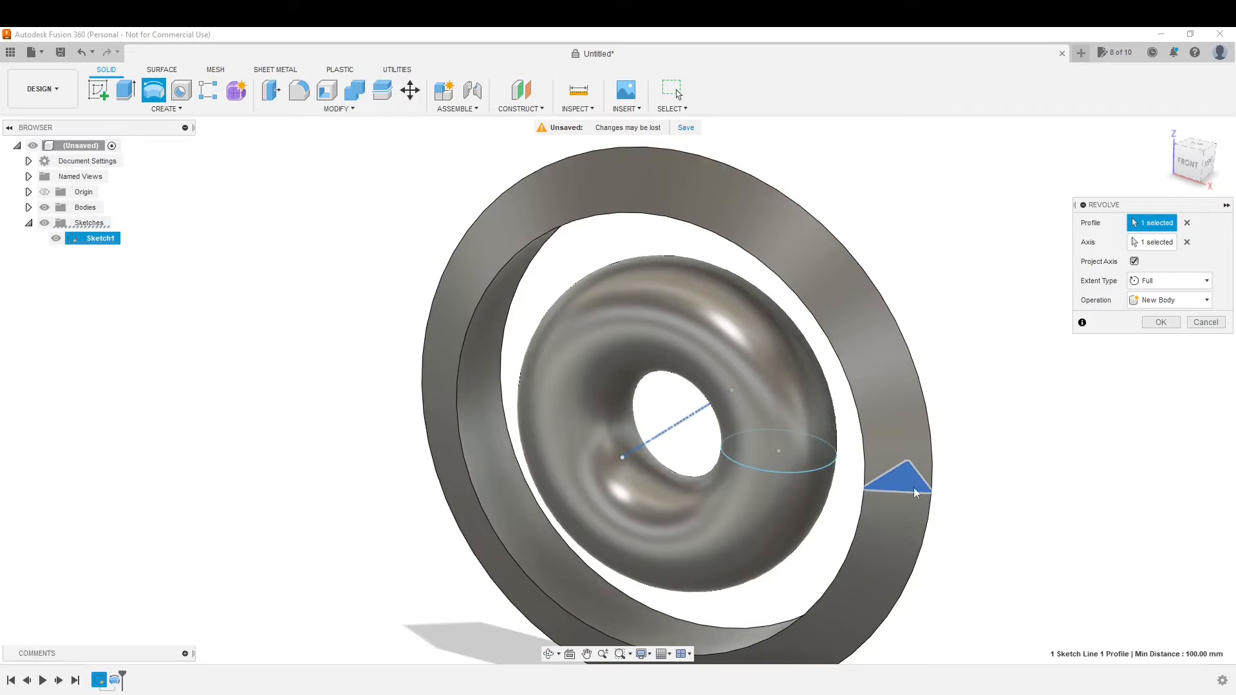
mouse_move(958, 545)
middle_mouse_down("shift")
mouse_move(956, 567)
mouse_move(979, 596)
mouse_move(1004, 573)
mouse_move(947, 530)
middle_mouse_up("shift")
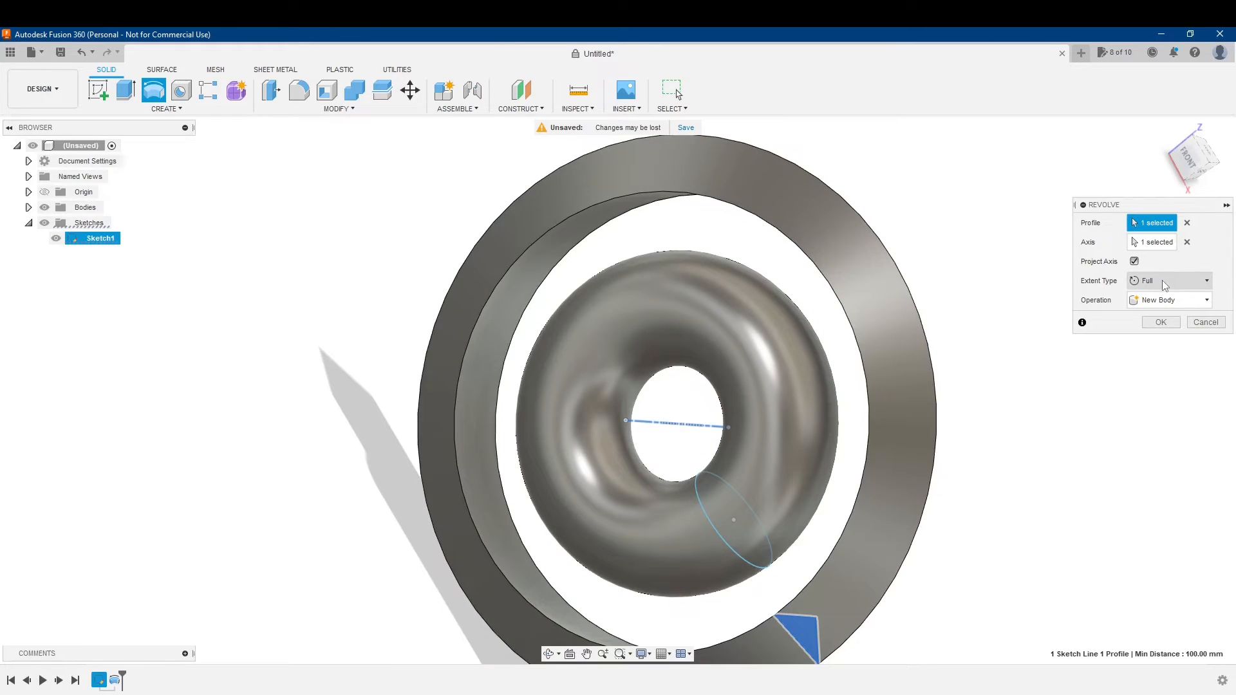
left_click(1166, 285)
left_click(1150, 295)
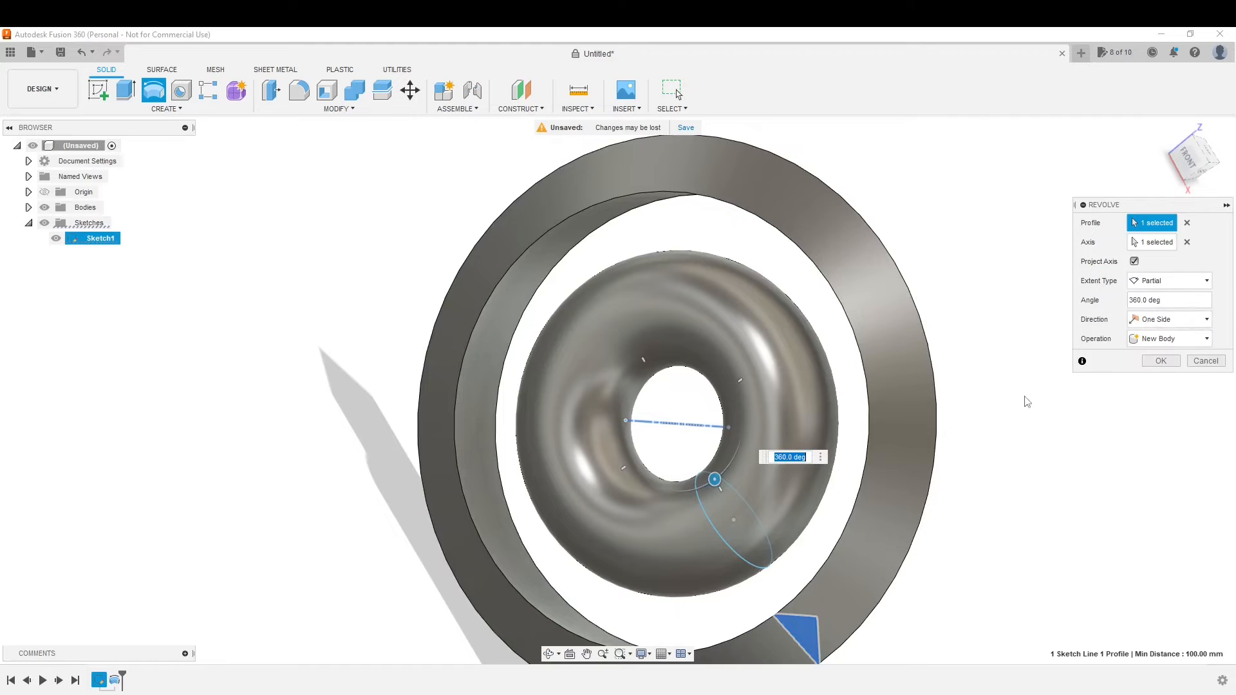
Step: Complete the triangle's one-sided Partial revolve of 360 degrees about the centerline as a new body
middle_click_drag(940, 509, 915, 436, "shift")
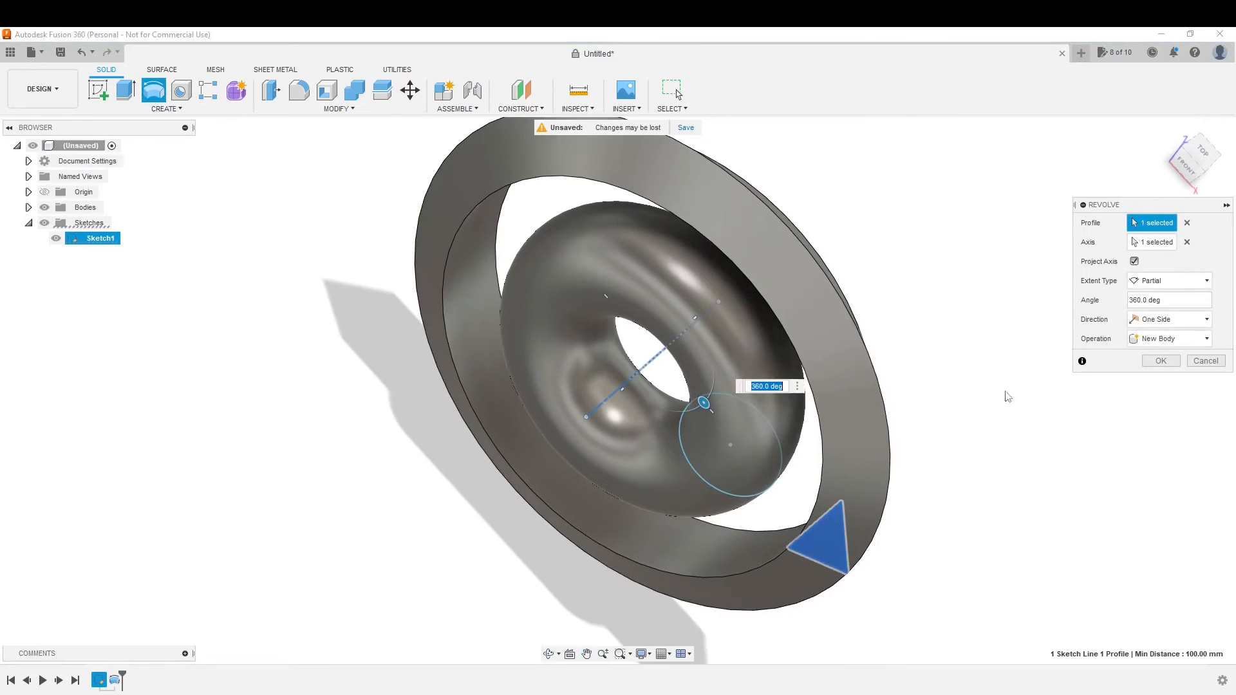
left_click(1163, 364)
middle_click_drag(993, 431, 871, 378, "shift")
scroll(873, 378, "down", 2)
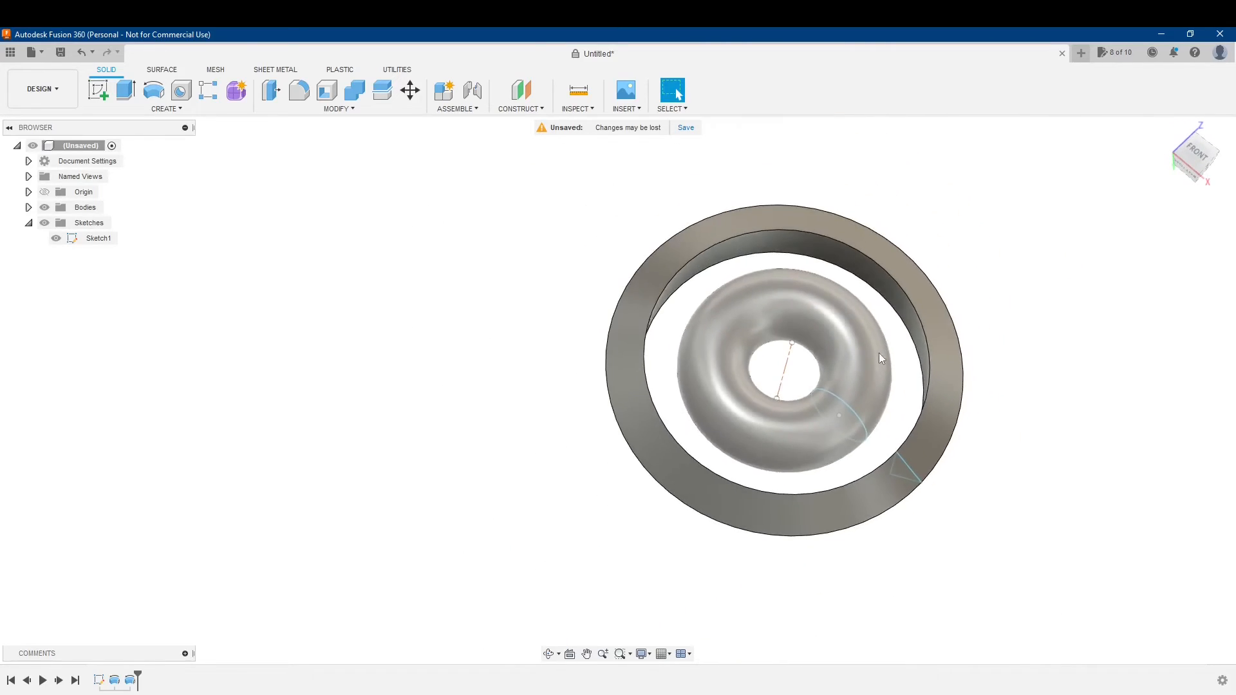
mouse_move(953, 326)
middle_mouse_down()
mouse_move(720, 327)
mouse_move(762, 322)
mouse_move(734, 345)
mouse_move(759, 348)
mouse_move(753, 359)
middle_mouse_up()
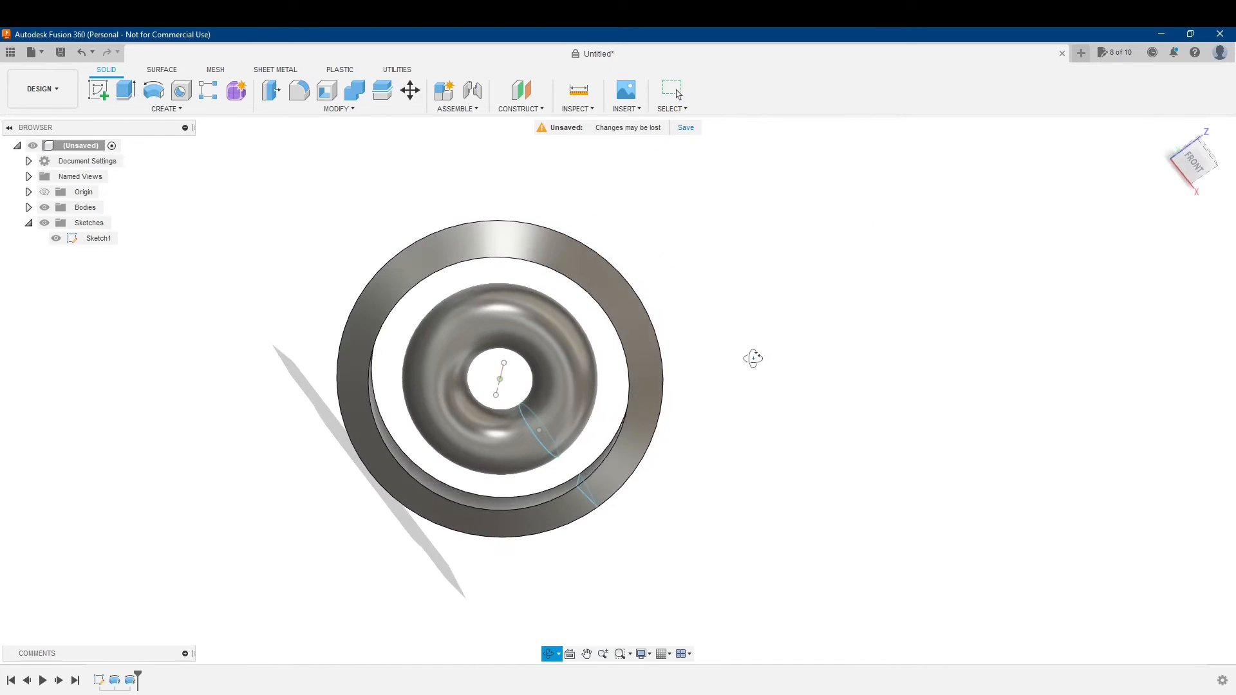
middle_click_drag(792, 296, 779, 301, "shift")
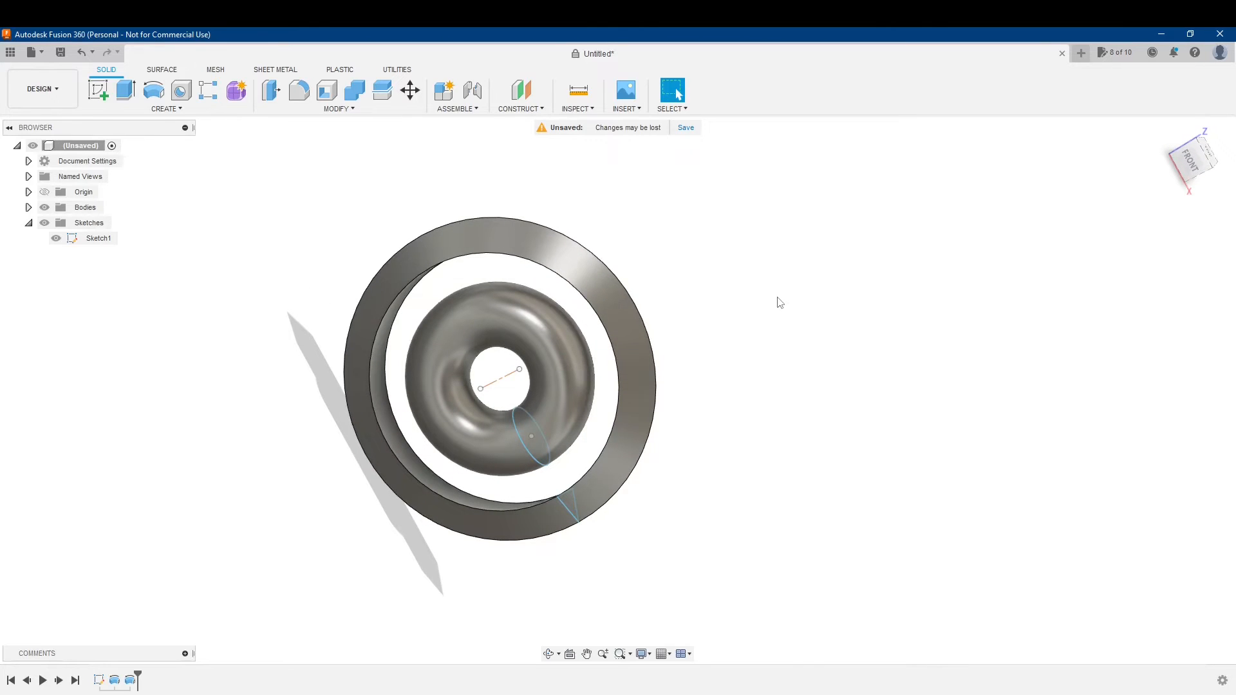
Step: Start a new sketch on the vertical origin plane that looks at the rings from the right side
left_click(95, 96)
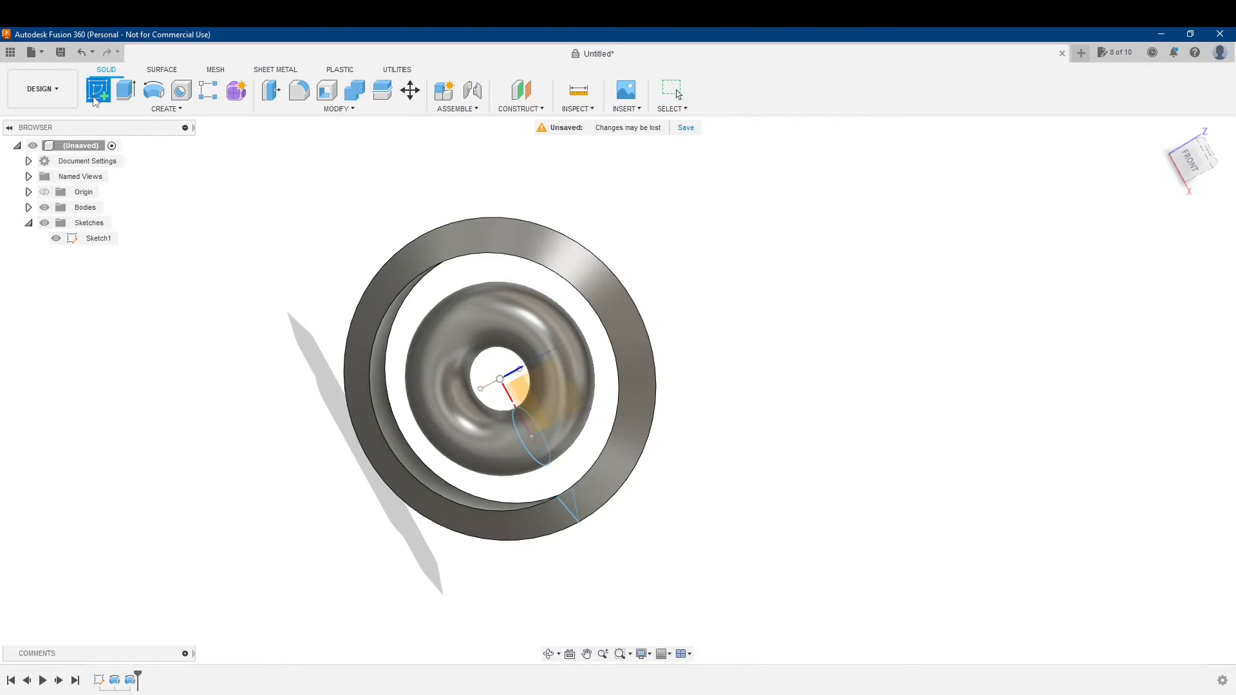
mouse_move(307, 410)
middle_mouse_down("shift")
mouse_move(257, 433)
mouse_move(210, 362)
mouse_move(239, 358)
mouse_move(323, 403)
middle_mouse_up("shift")
left_click(548, 354)
middle_click_drag(692, 394, 332, 322)
scroll(342, 330, "up", 3)
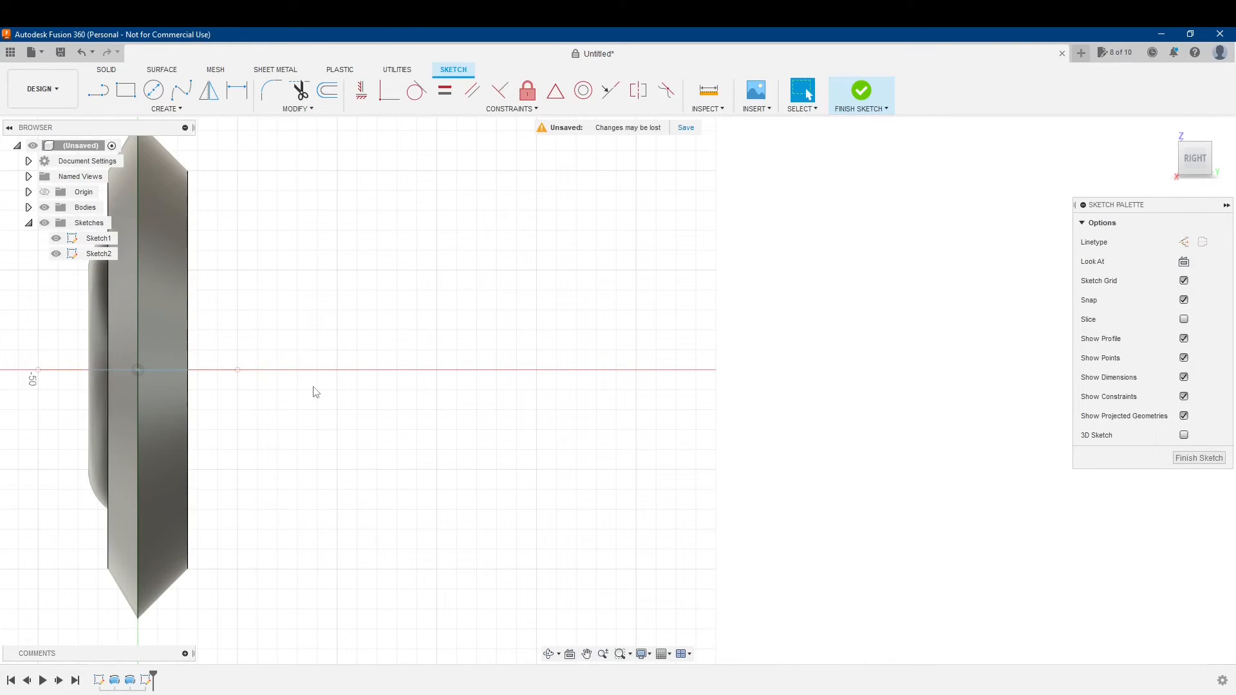
middle_click_drag(267, 365, 318, 354)
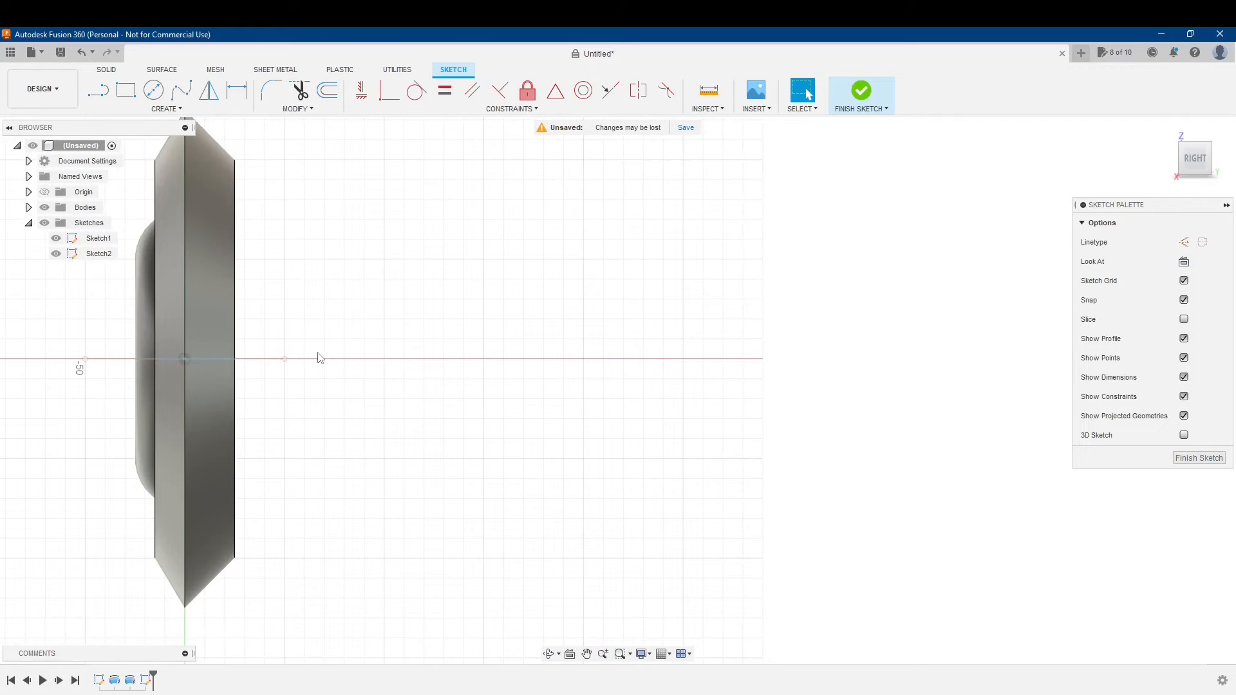
Step: Sketch a horizontal two-point rectangle beside the rings, crossing the horizontal axis beyond the centerline's end, and finish the sketch
left_click(127, 93)
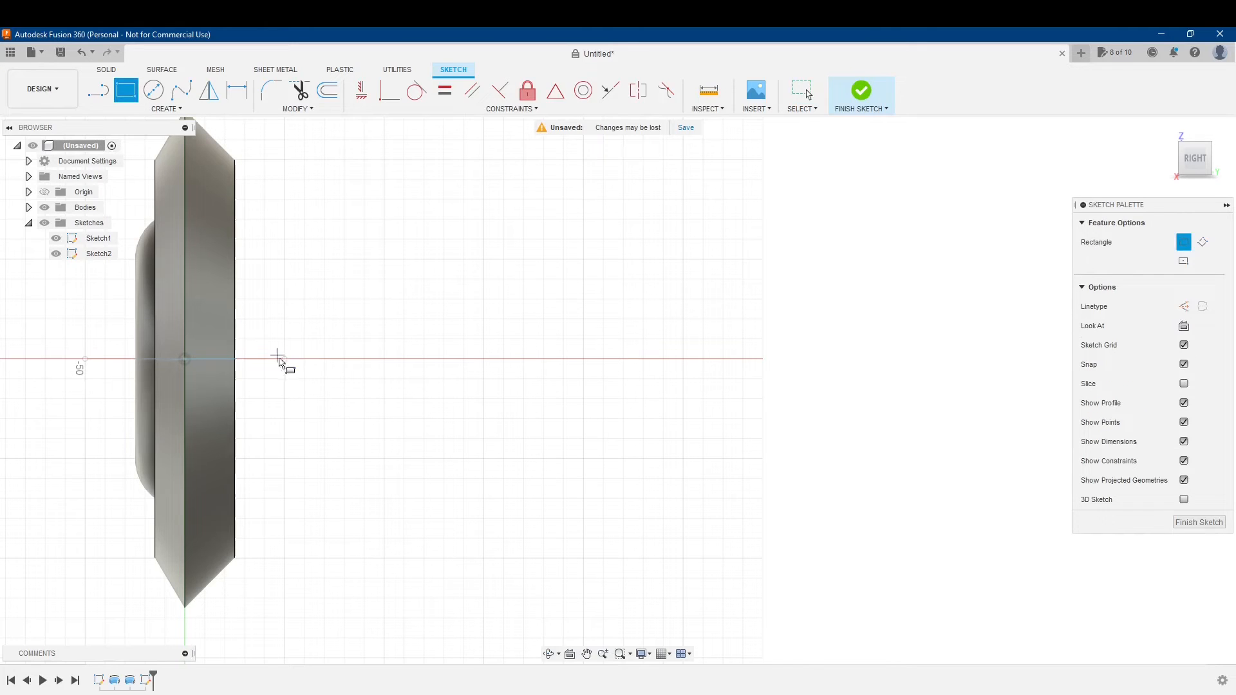
left_click(324, 339)
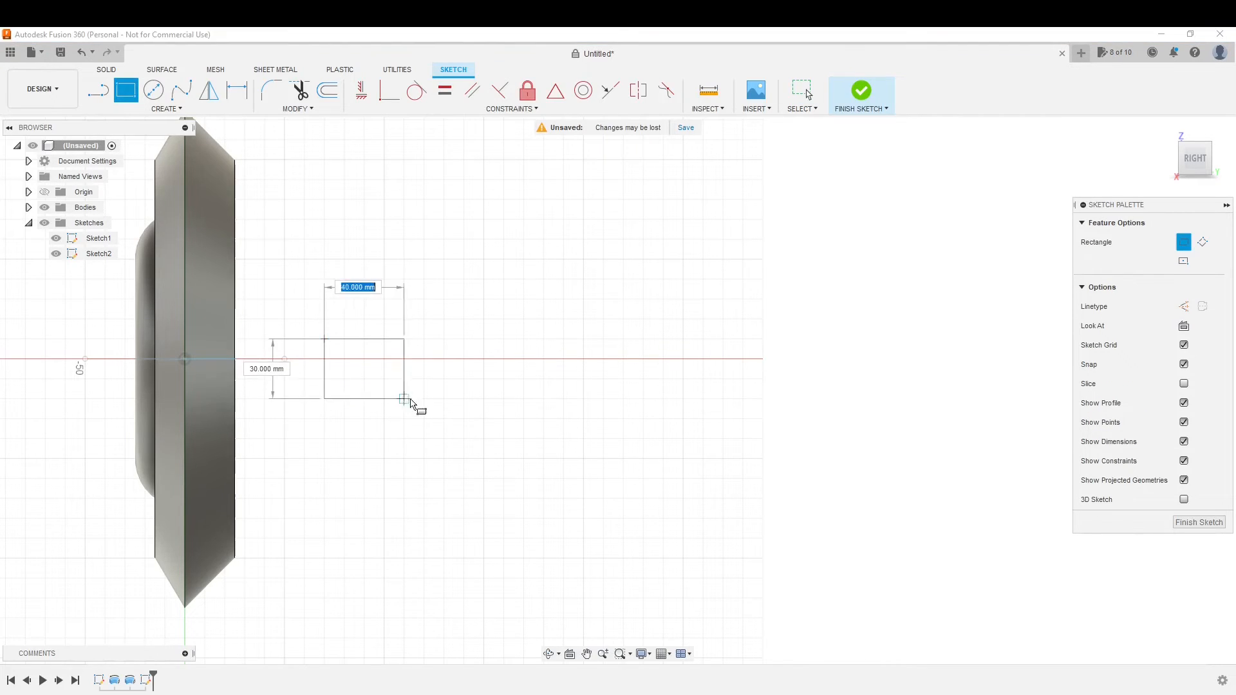
left_click(465, 422)
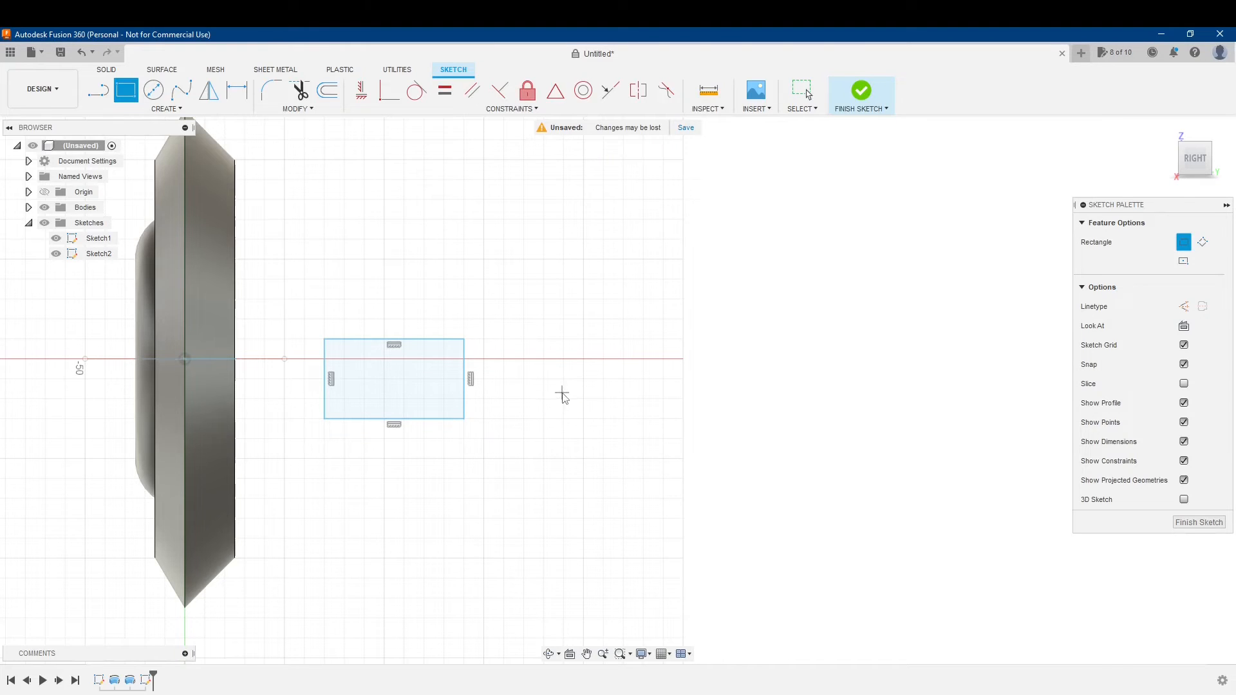
key("Escape")
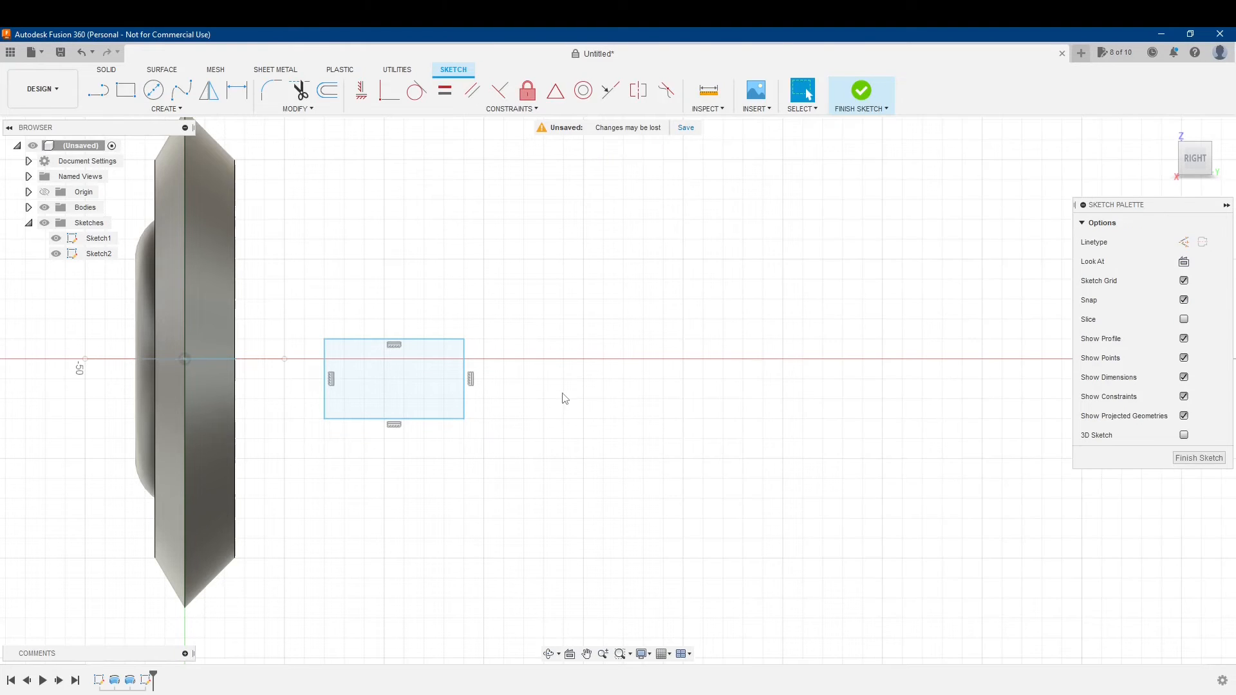
left_click(1199, 459)
Step: Try a Revolve with the Sketch1 centerline as the axis and the new rectangle as the profile
middle_click_drag(530, 345, 504, 373, "shift")
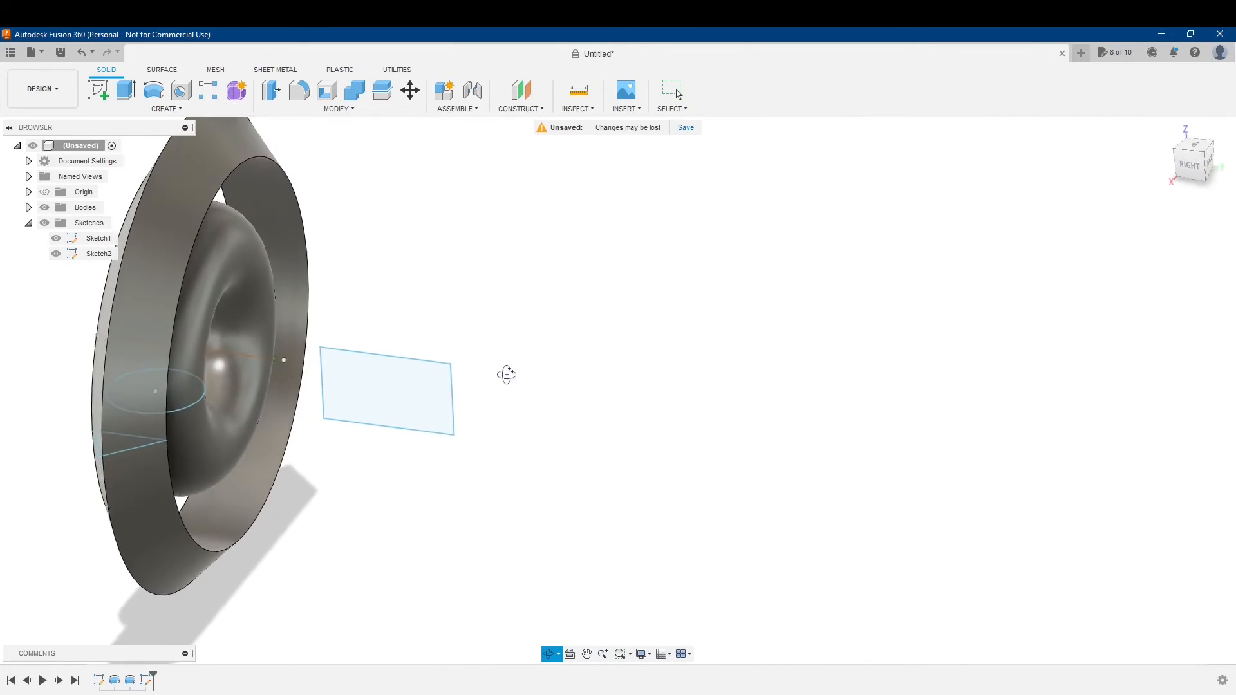
right_click(505, 379)
left_click(506, 320)
middle_click_drag(511, 309, 607, 299, "shift")
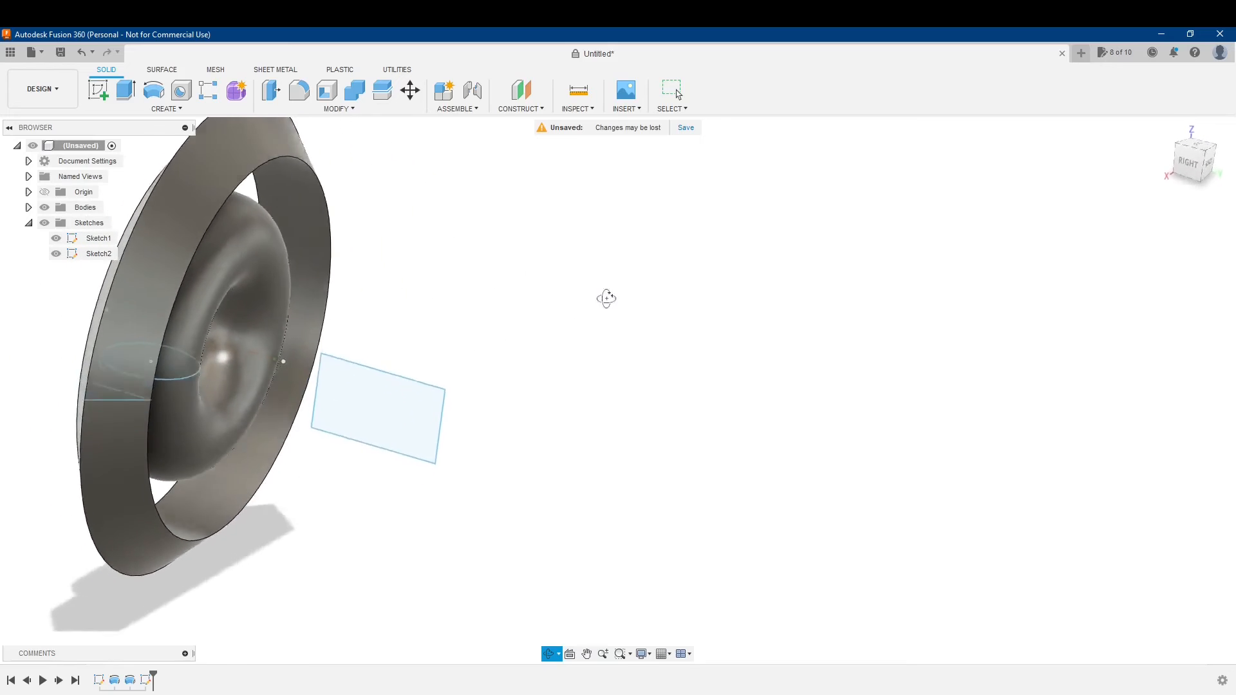
middle_click_drag(602, 254, 554, 291, "shift")
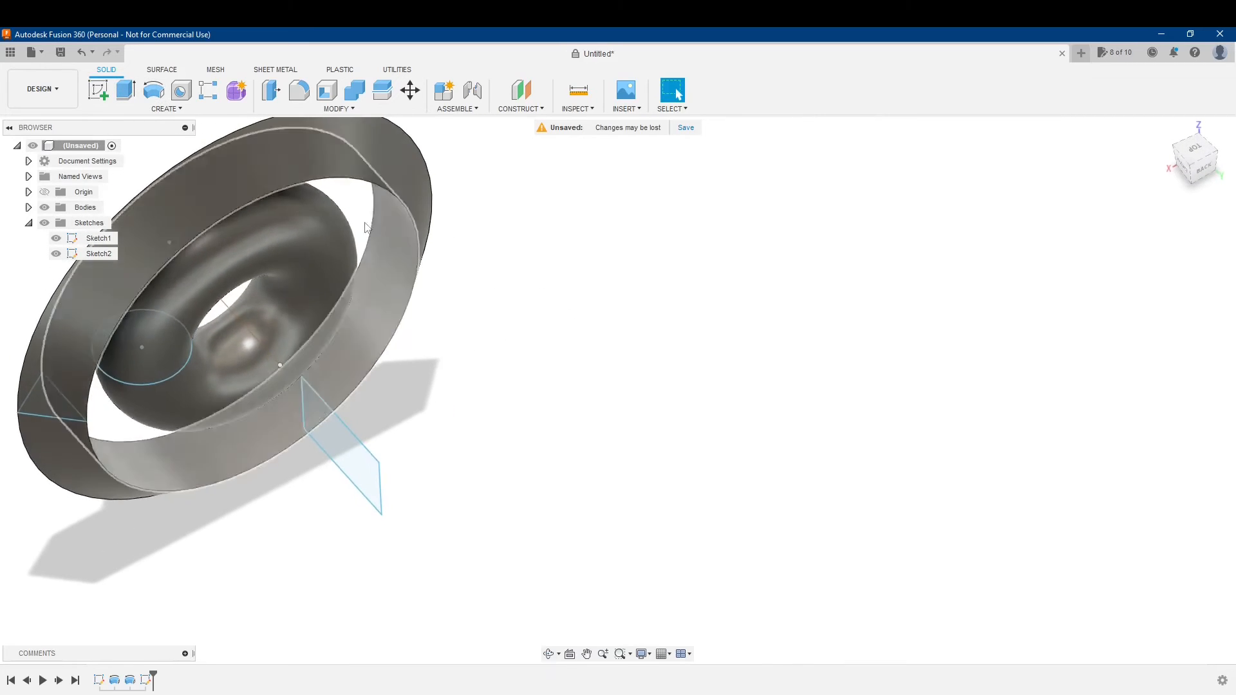
left_click(155, 94)
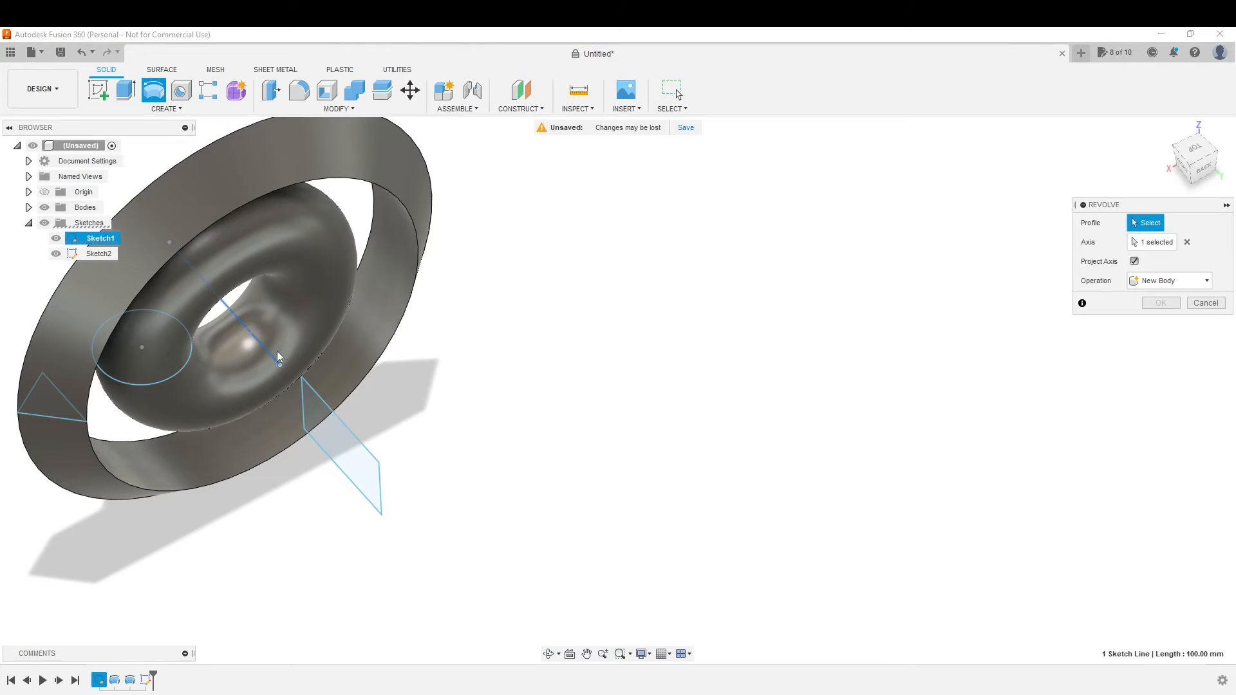
middle_click_drag(461, 348, 979, 262, "shift")
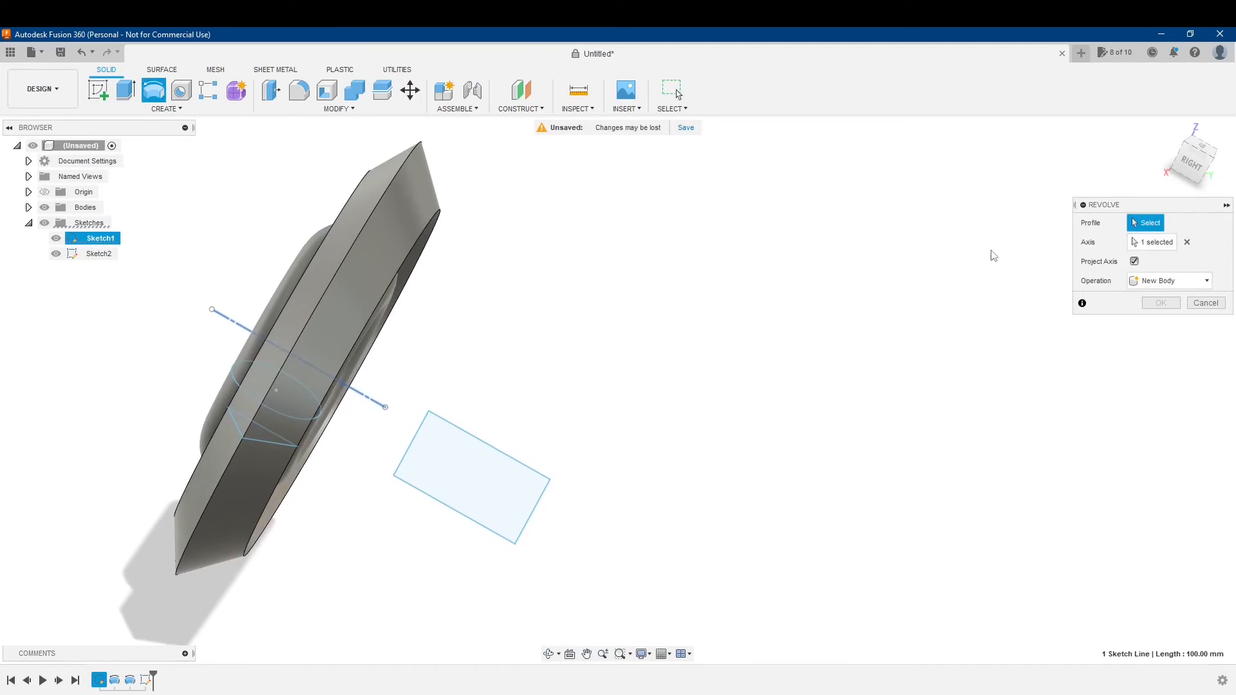
left_click(455, 491)
middle_click_drag(564, 370, 645, 331, "shift")
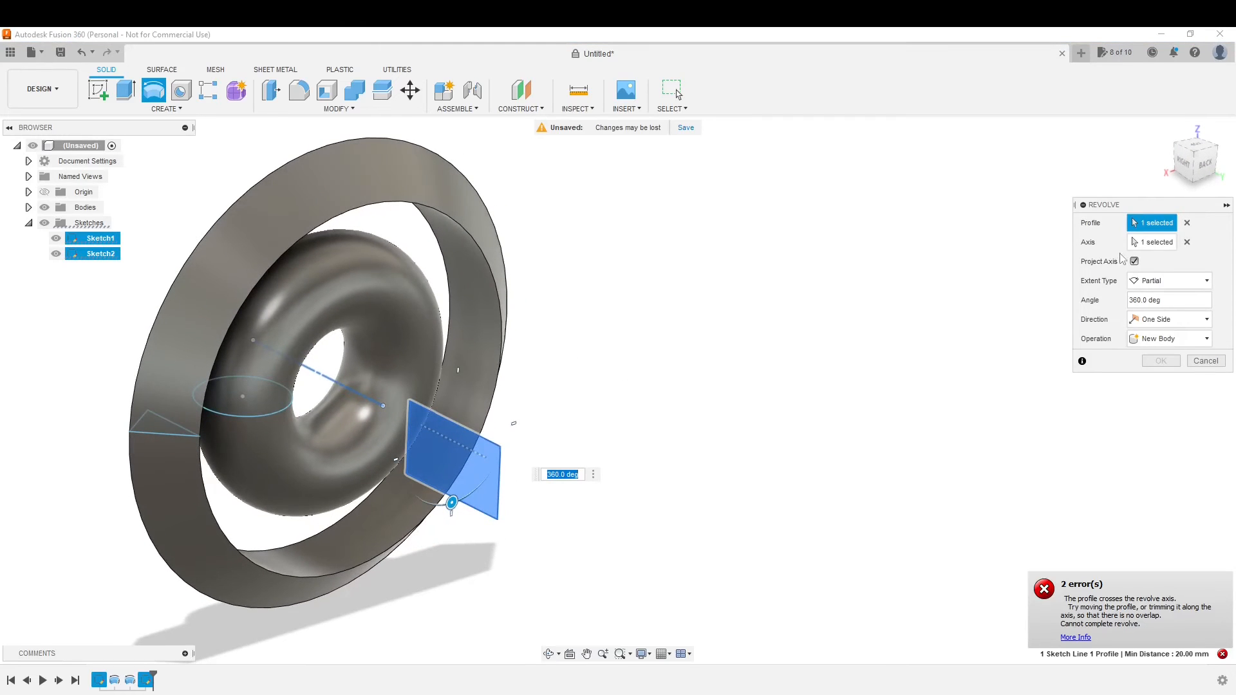
Step: Try the To Object extent type for the rectangle's revolve with the outer ring as the target, and cancel the command
left_click(1151, 282)
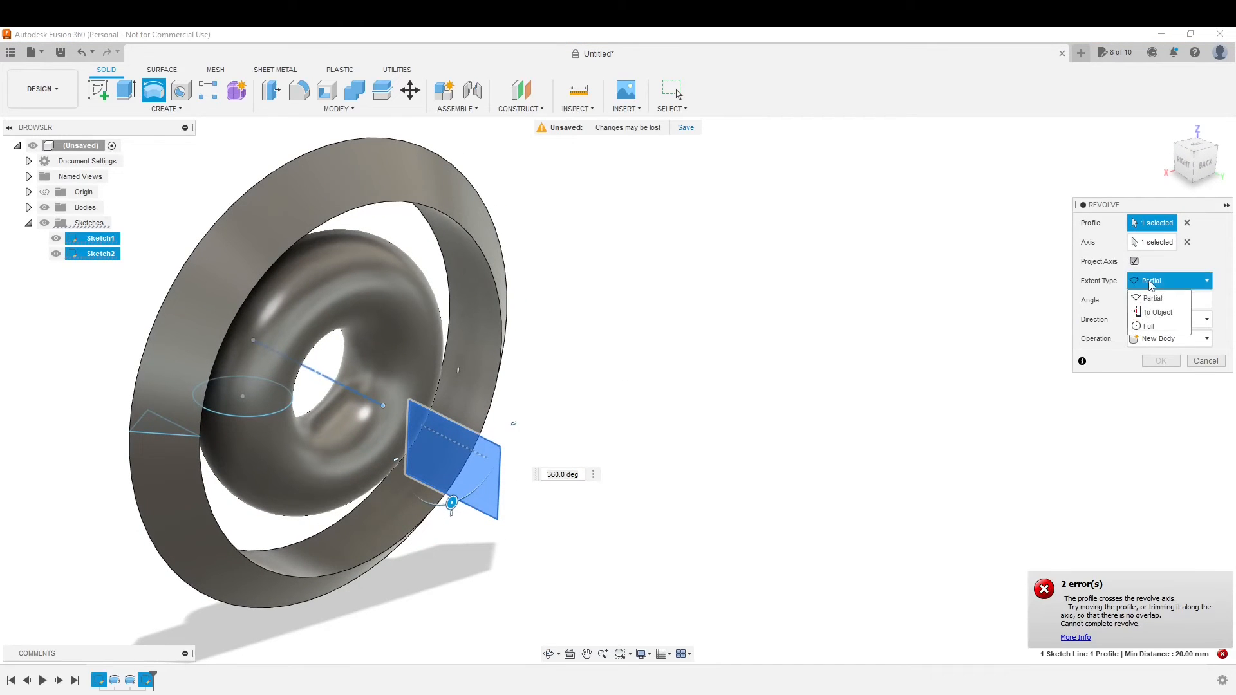
left_click(1157, 313)
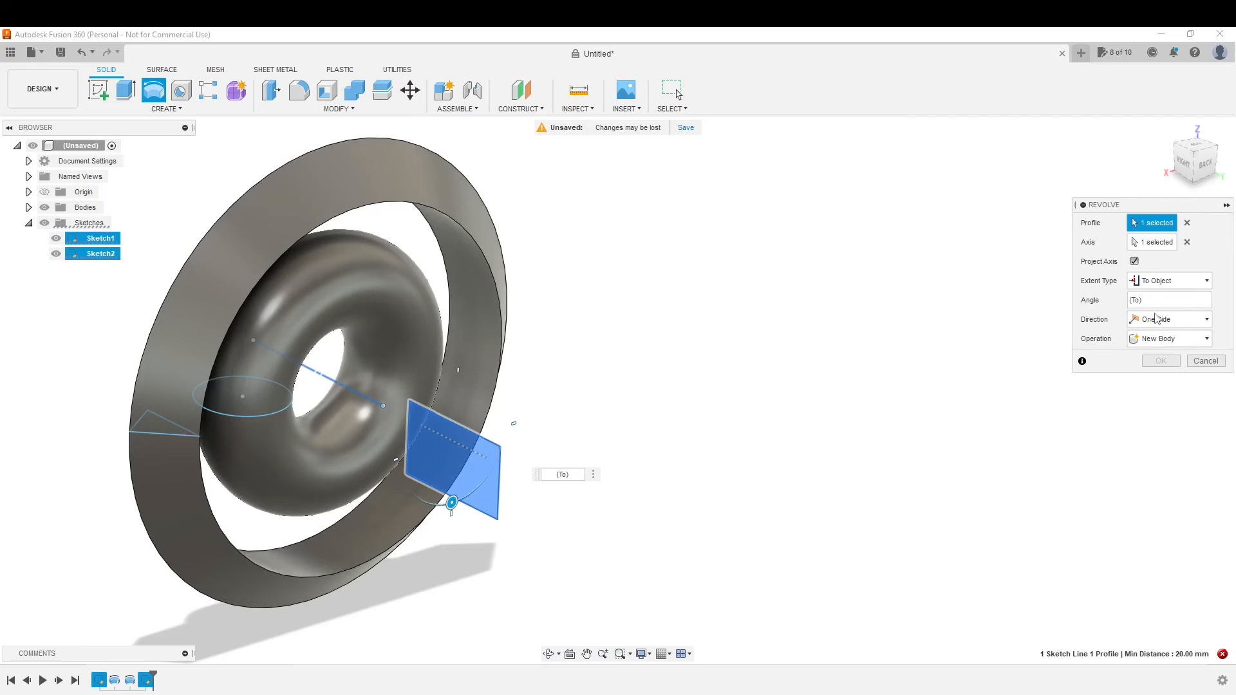
left_click(188, 485)
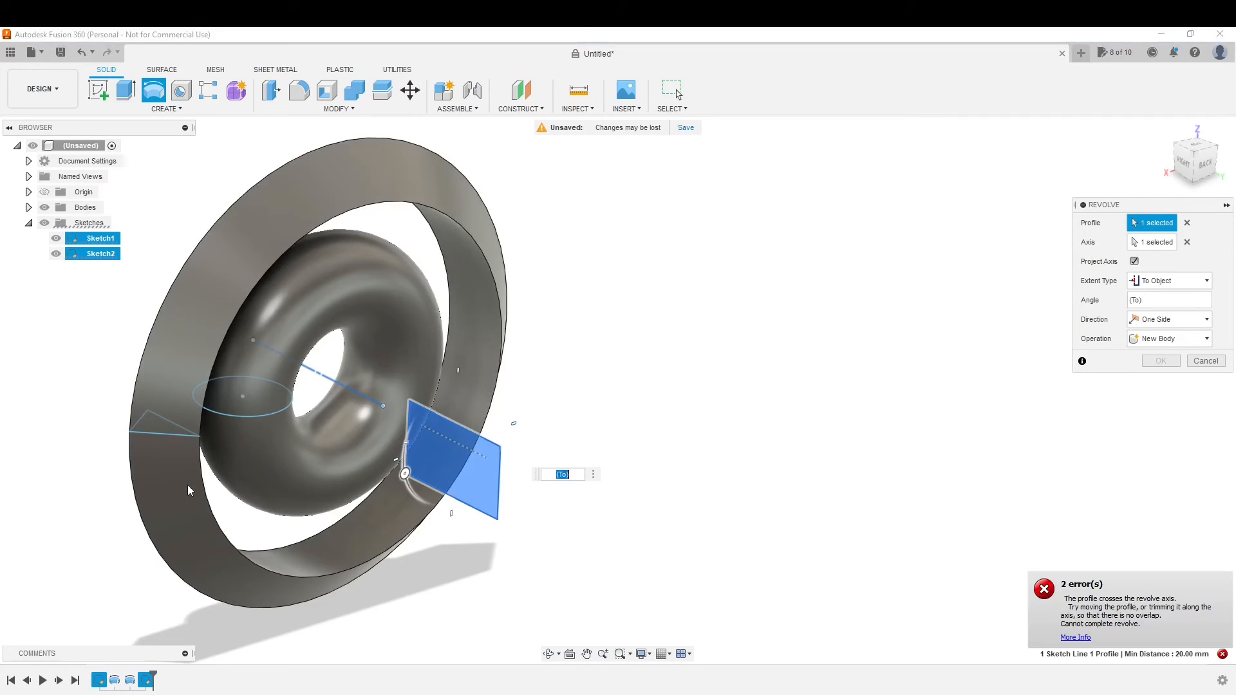
middle_click_drag(683, 393, 573, 425, "shift")
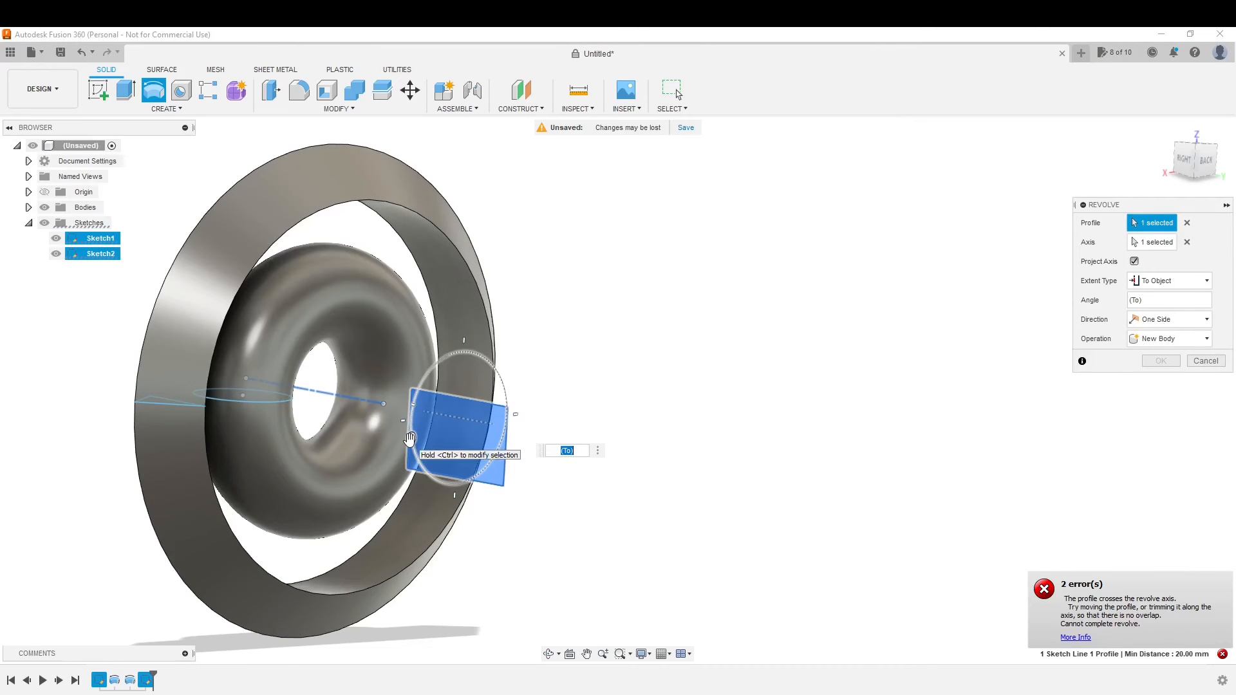
middle_click_drag(687, 359, 148, 477, "shift")
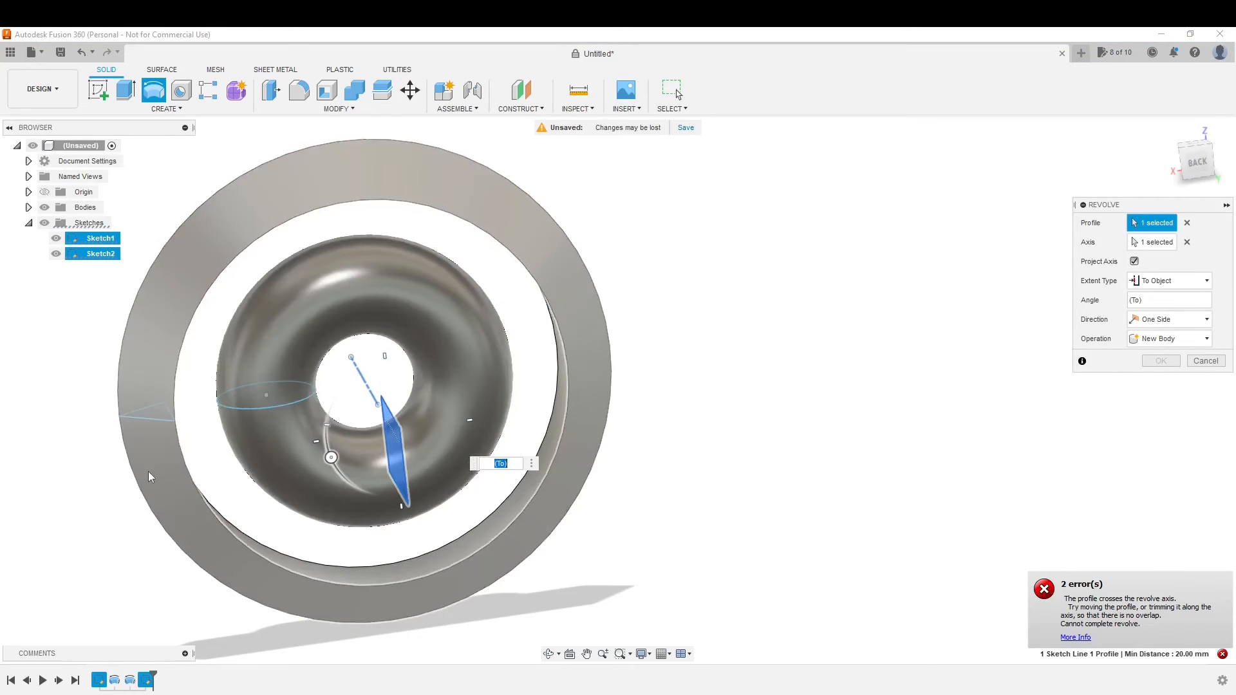
middle_click_drag(618, 386, 758, 399, "shift")
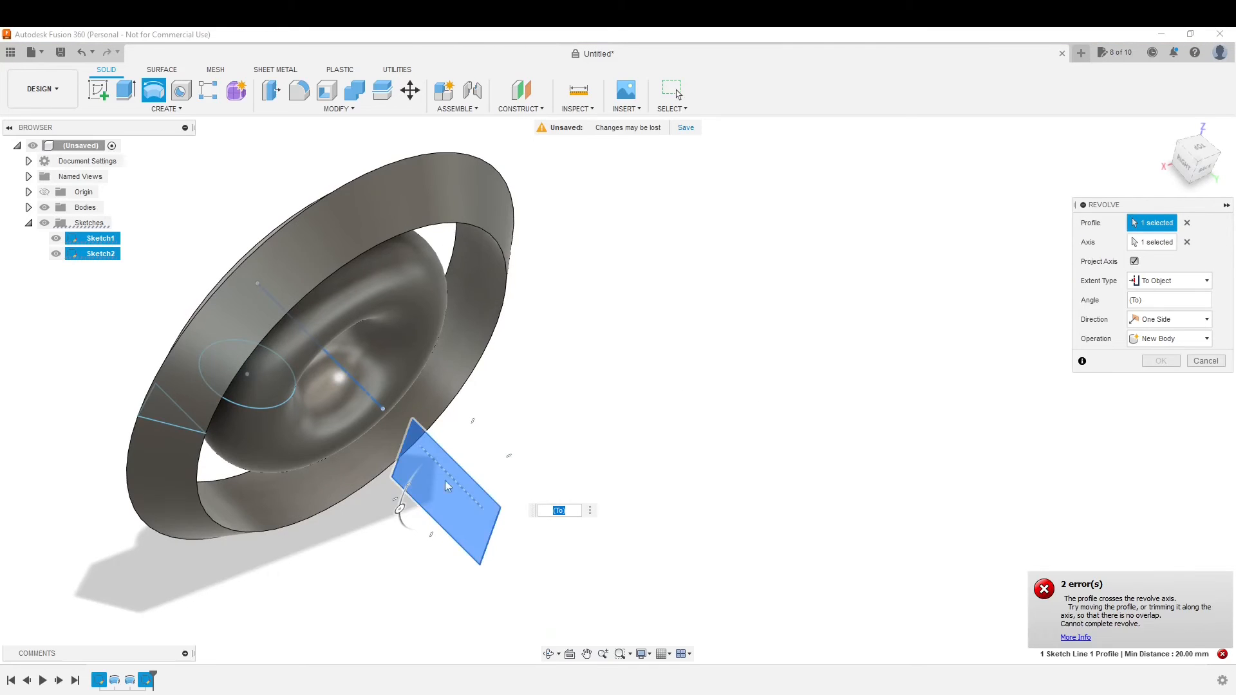
middle_click_drag(597, 438, 813, 344, "shift")
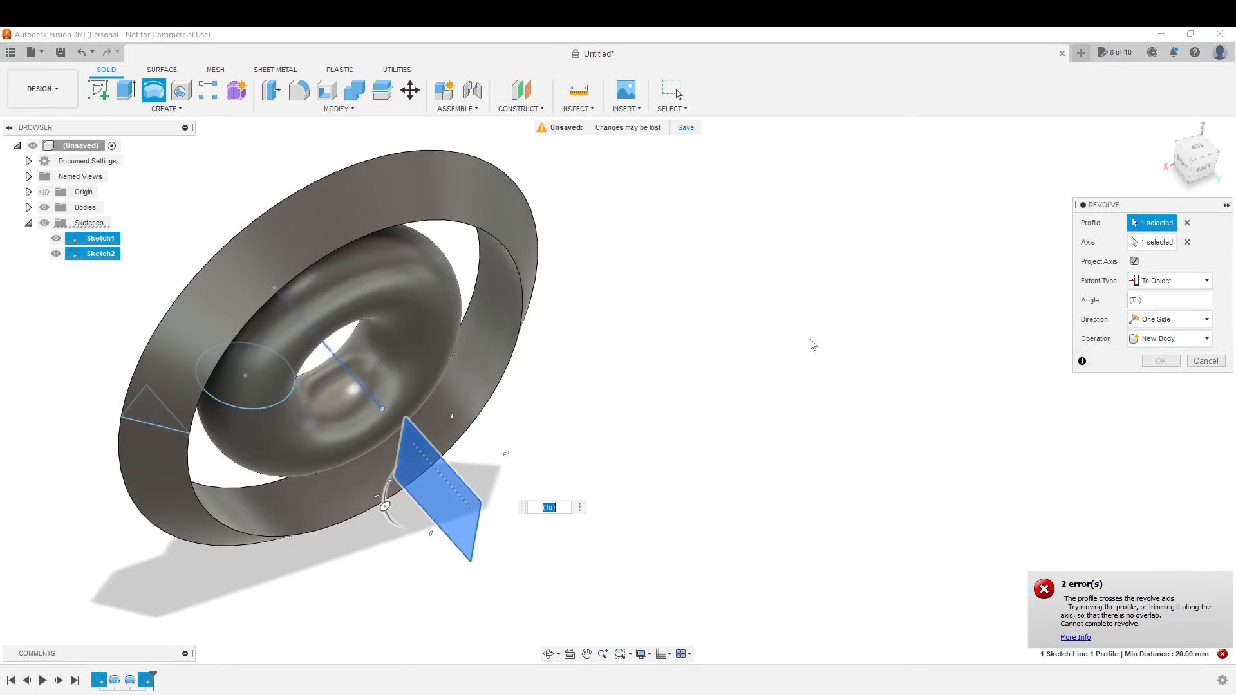
left_click(1206, 360)
mouse_move(673, 464)
middle_mouse_down("shift")
mouse_move(615, 453)
mouse_move(580, 464)
mouse_move(591, 455)
mouse_move(582, 345)
mouse_move(566, 455)
middle_mouse_up("shift")
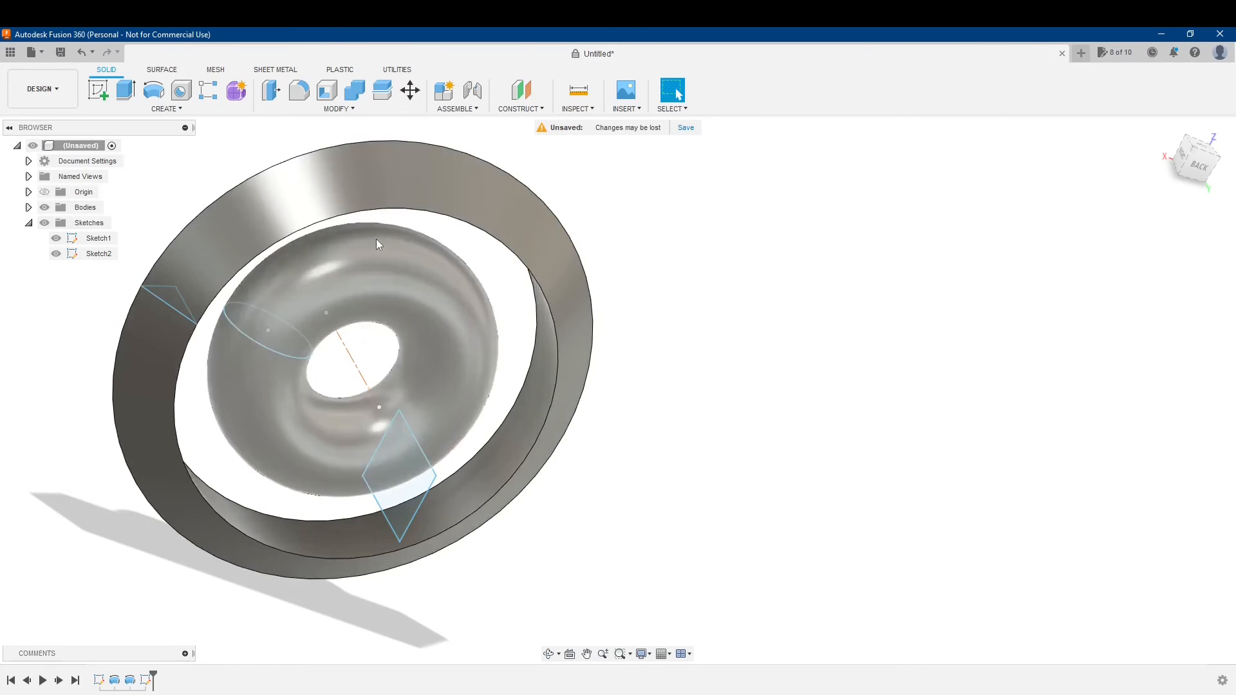
middle_click_drag(417, 233, 313, 219, "shift")
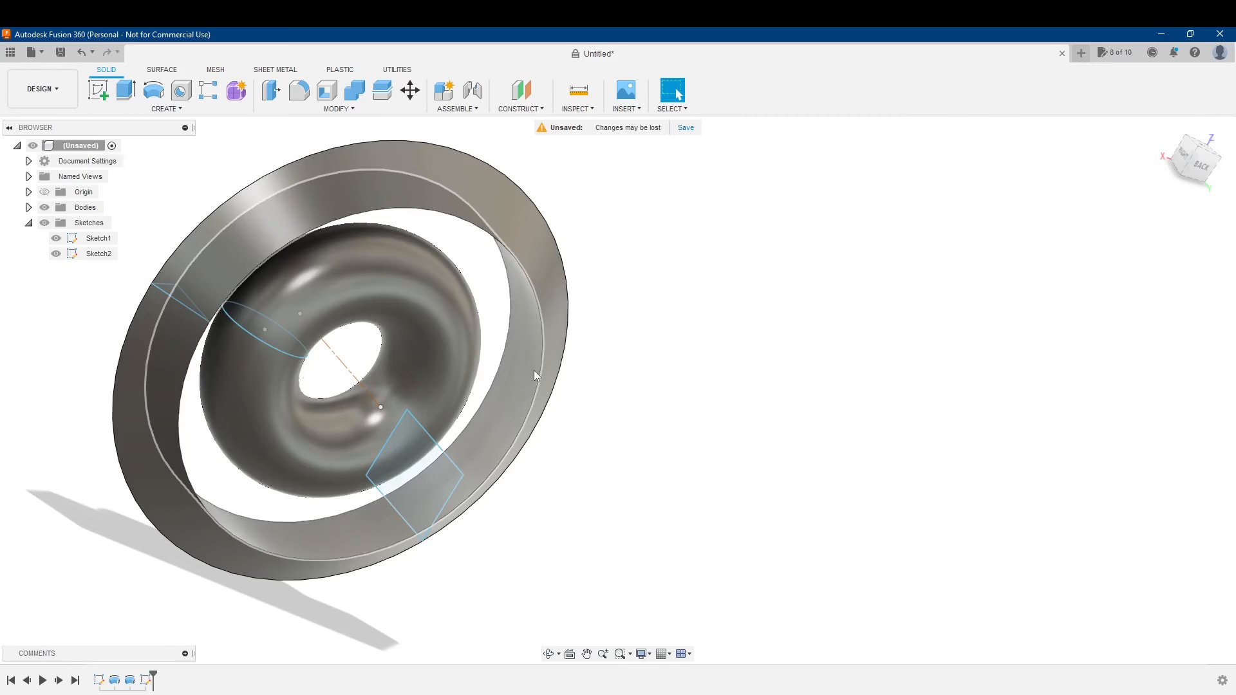
middle_click_drag(763, 347, 835, 365, "shift")
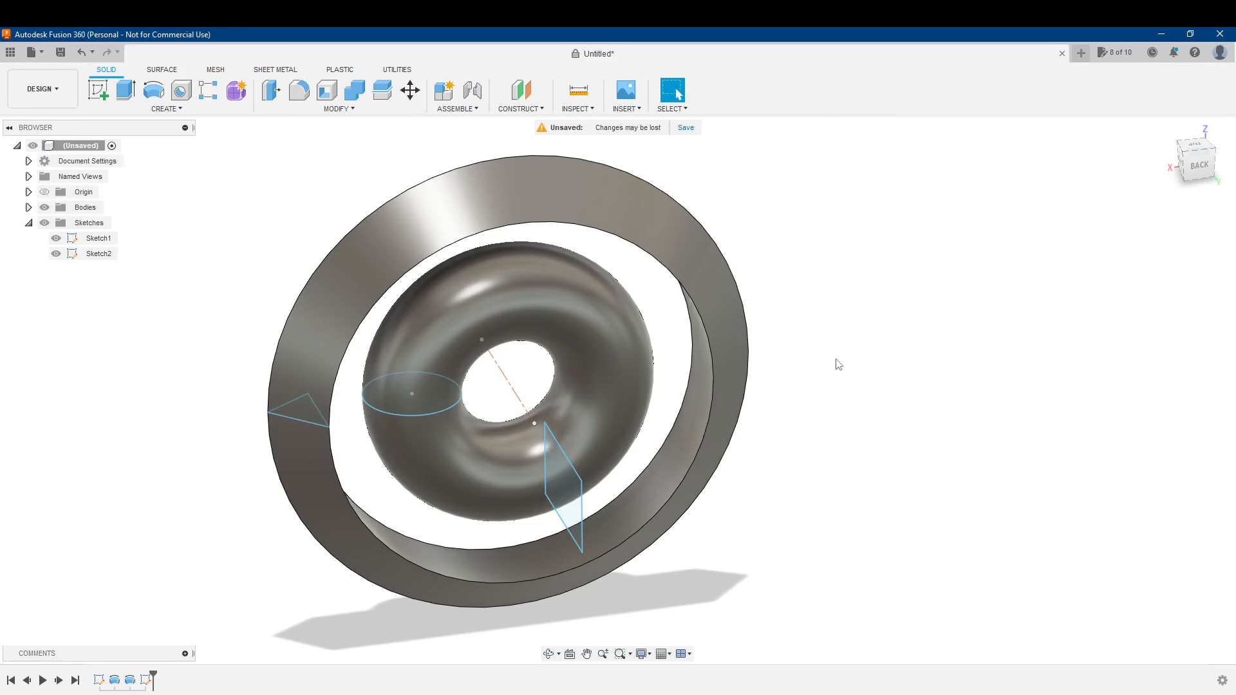
mouse_move(837, 362)
middle_mouse_down("shift")
mouse_move(702, 351)
mouse_move(747, 372)
mouse_move(877, 336)
mouse_move(859, 350)
mouse_move(822, 311)
mouse_move(797, 343)
mouse_move(825, 331)
mouse_move(836, 351)
middle_mouse_up("shift")
key("Escape")
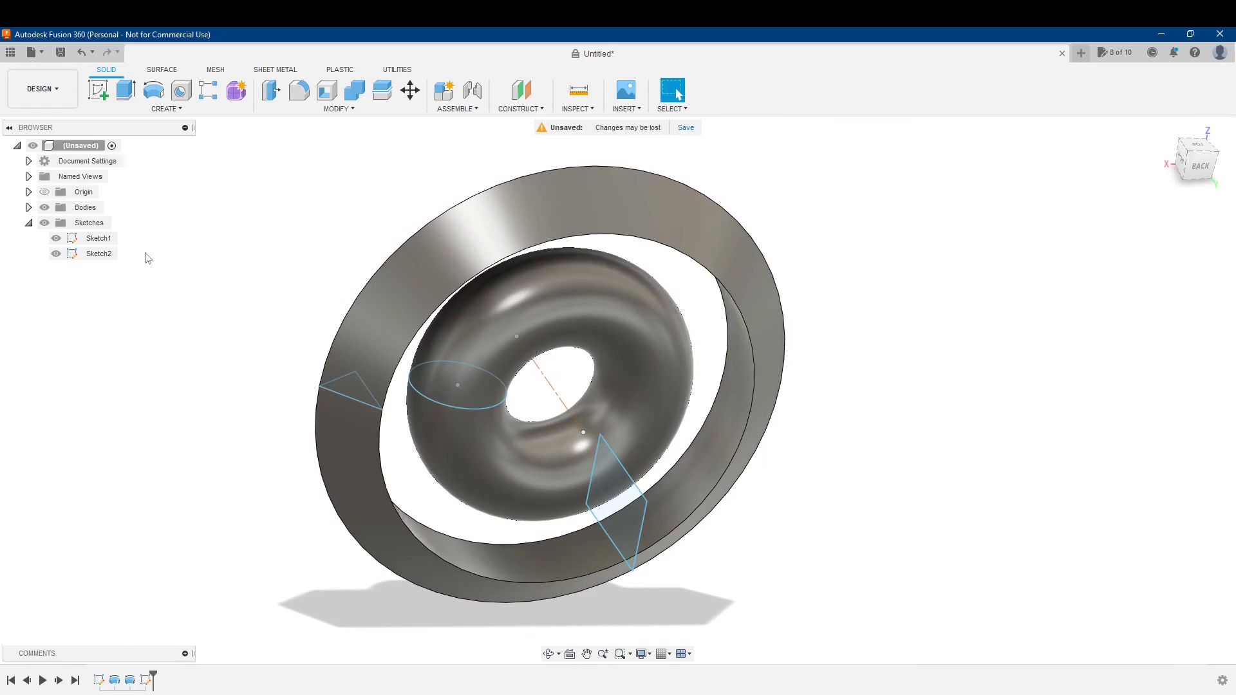